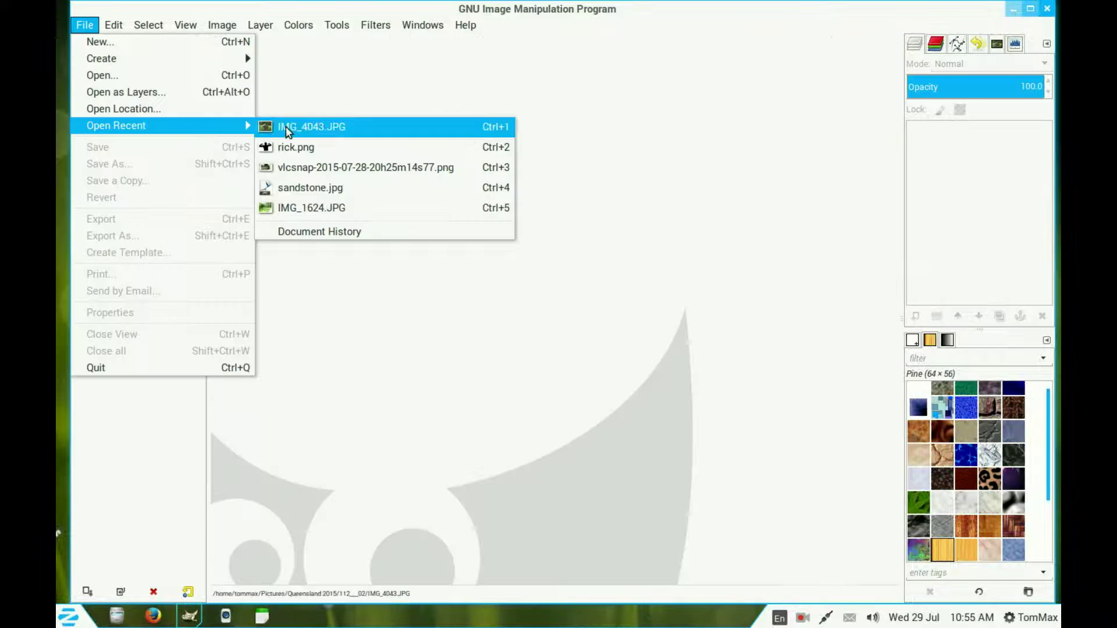
- Open IMG_4043.JPG, zoom it to fit, add an alpha channel and duplicate the layer
click(285, 127)
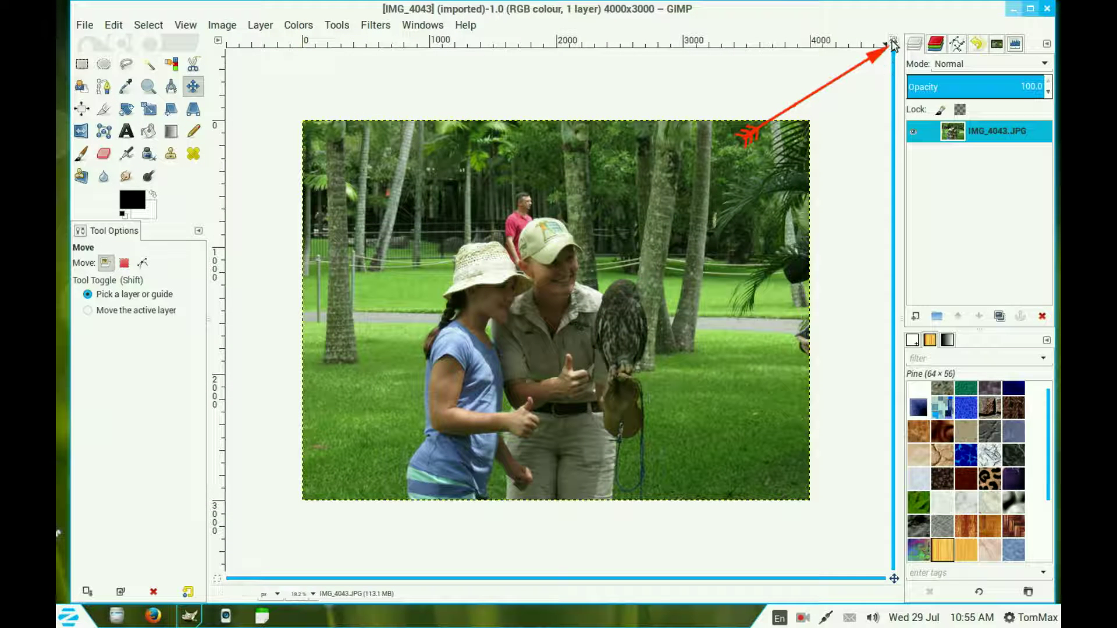
click(893, 41)
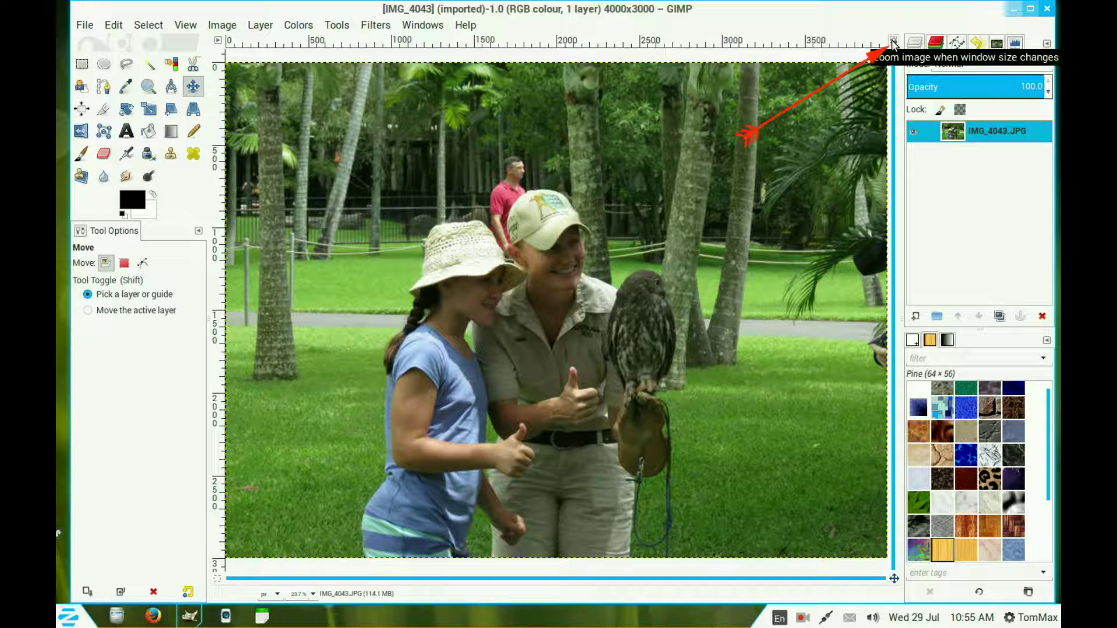
right_click(954, 135)
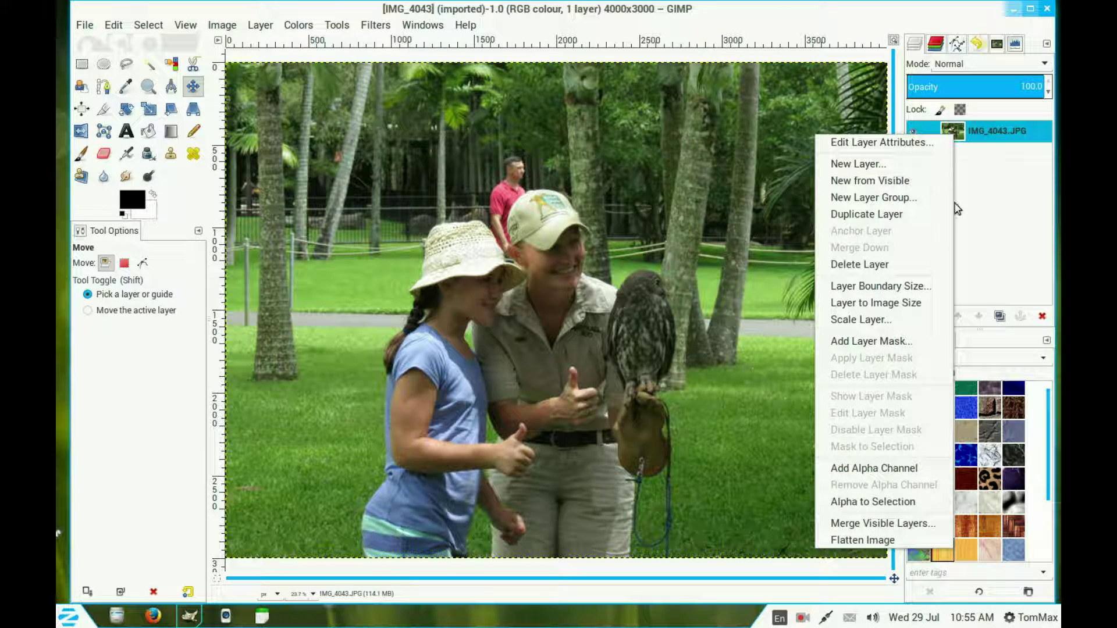
click(921, 470)
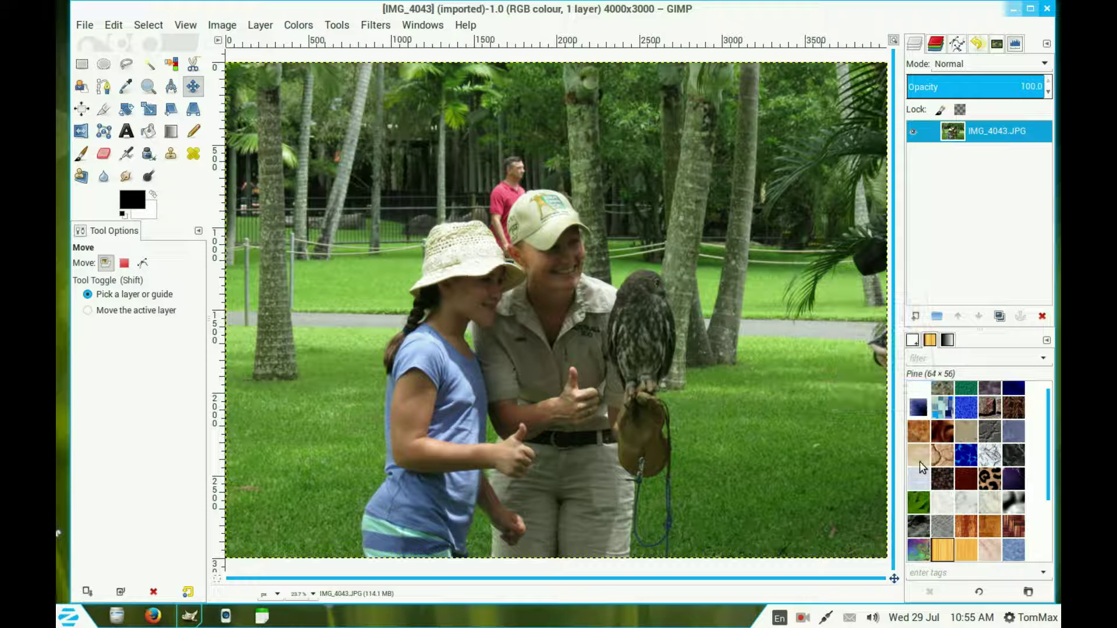
click(1001, 320)
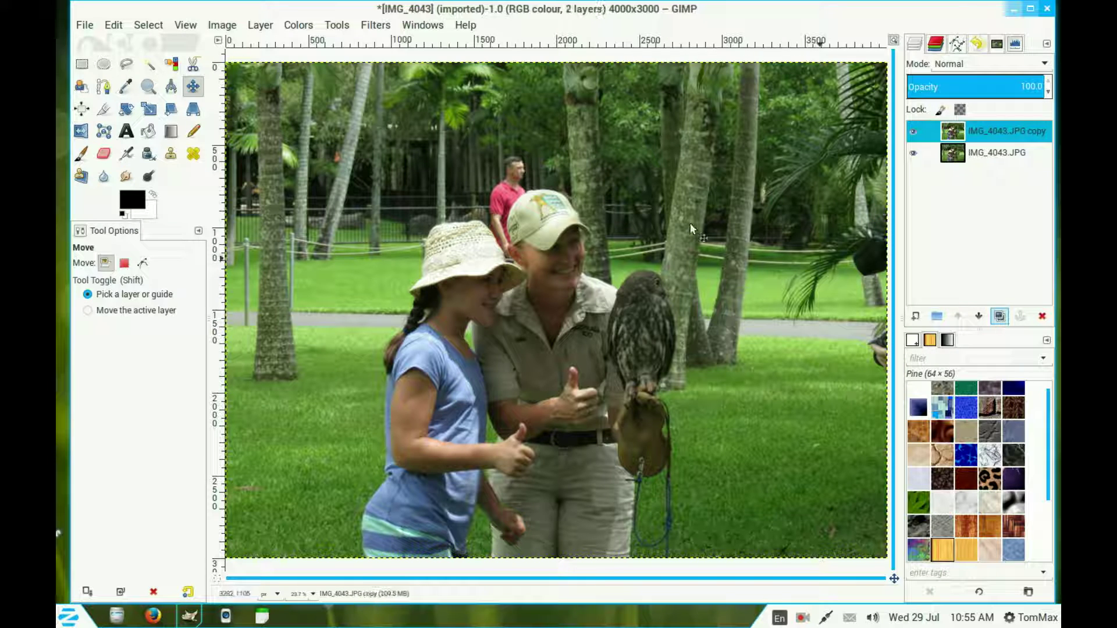
- Desaturate the copy layer to greyscale using Luminosity
click(297, 26)
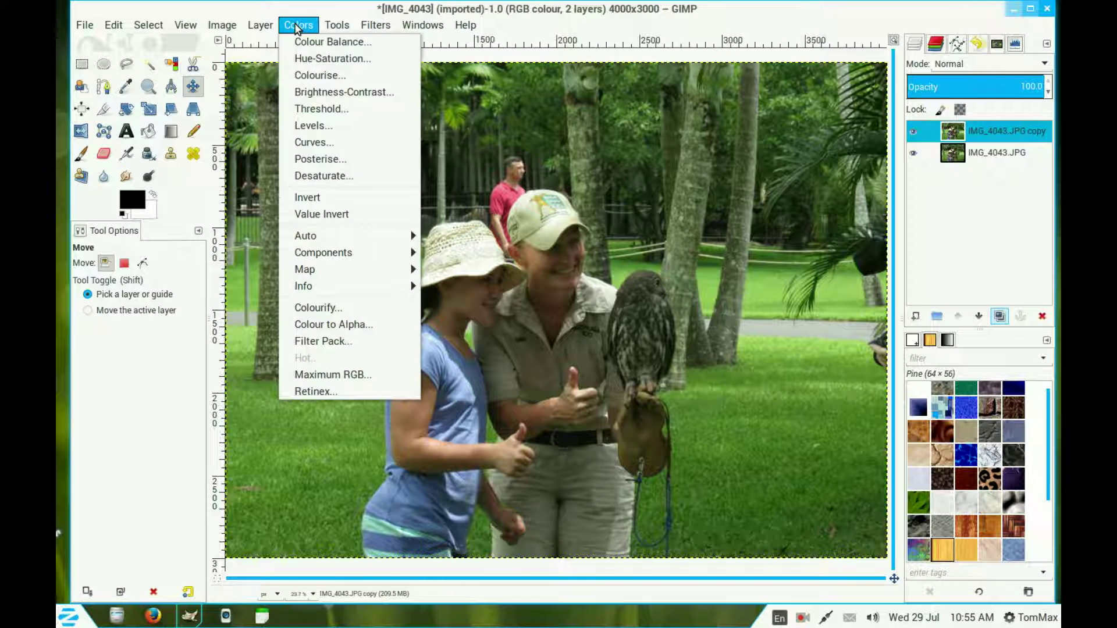
click(307, 175)
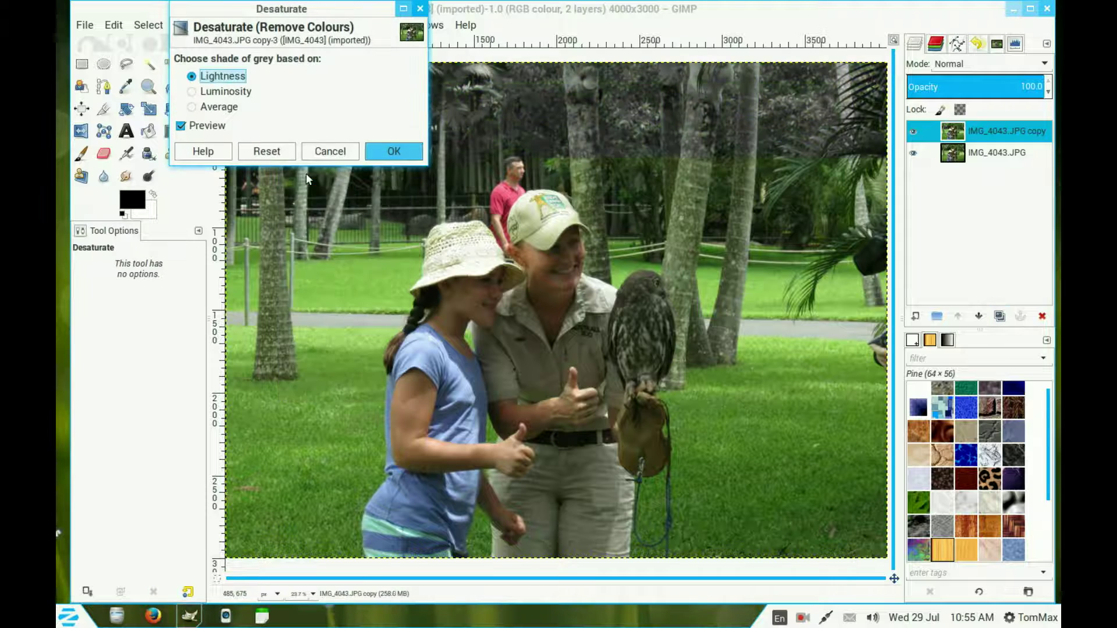
click(210, 93)
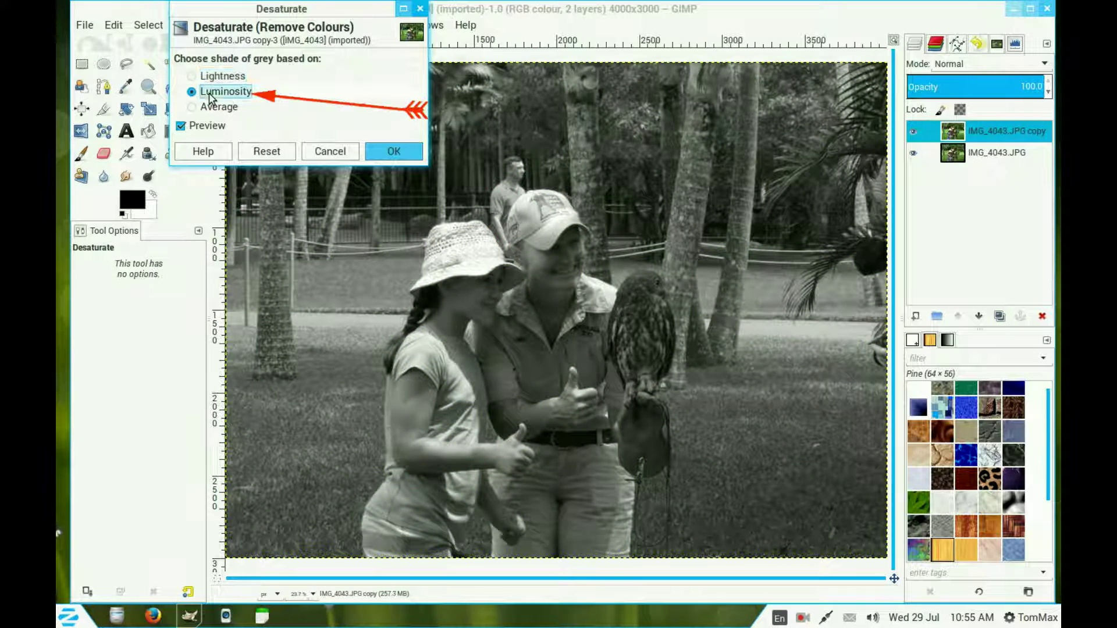
click(407, 157)
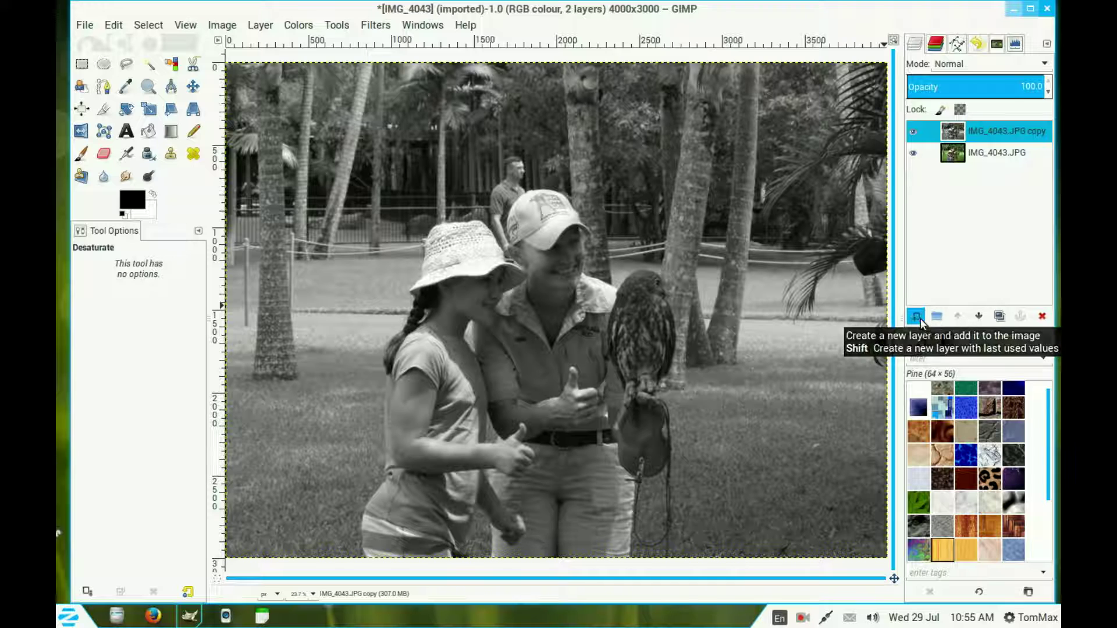
- Add a transparent layer on top and draw a rectangle selection around the two people
click(918, 318)
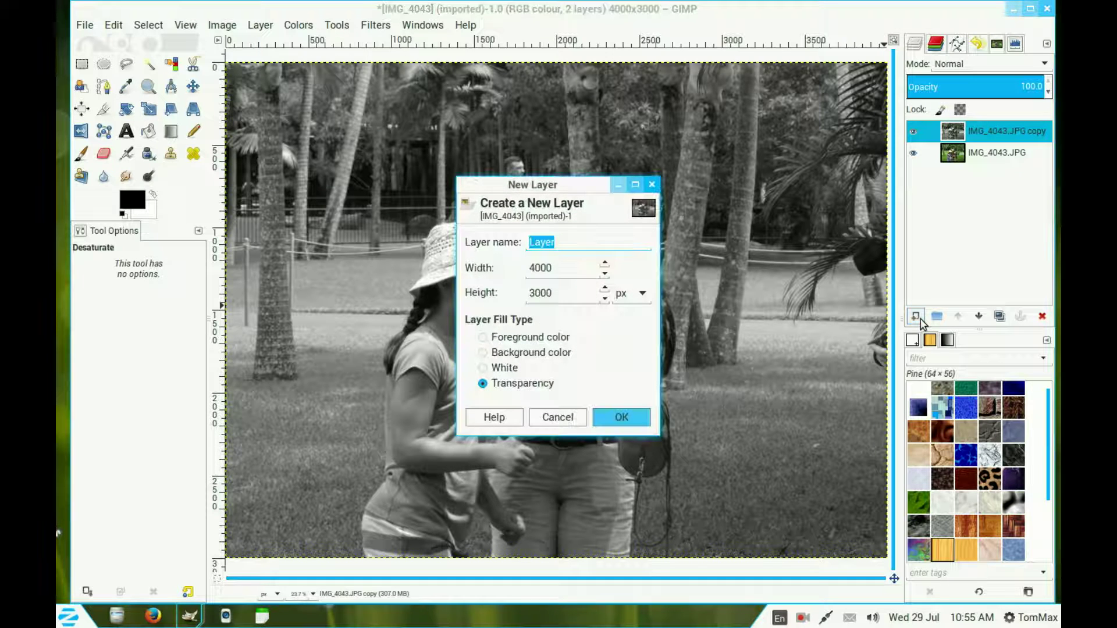
click(622, 417)
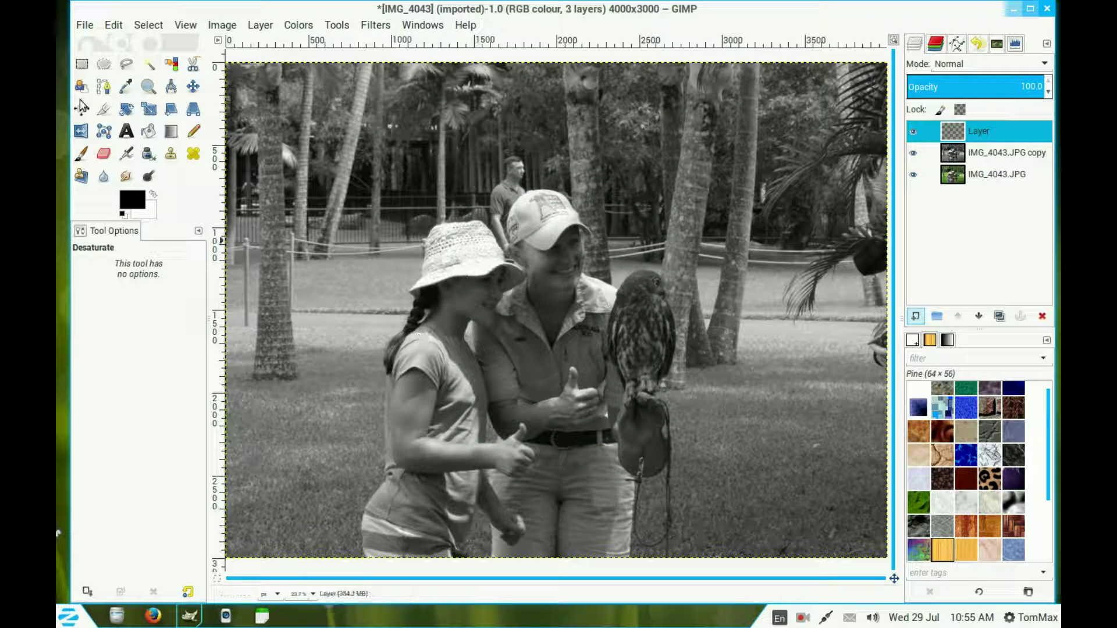
click(82, 66)
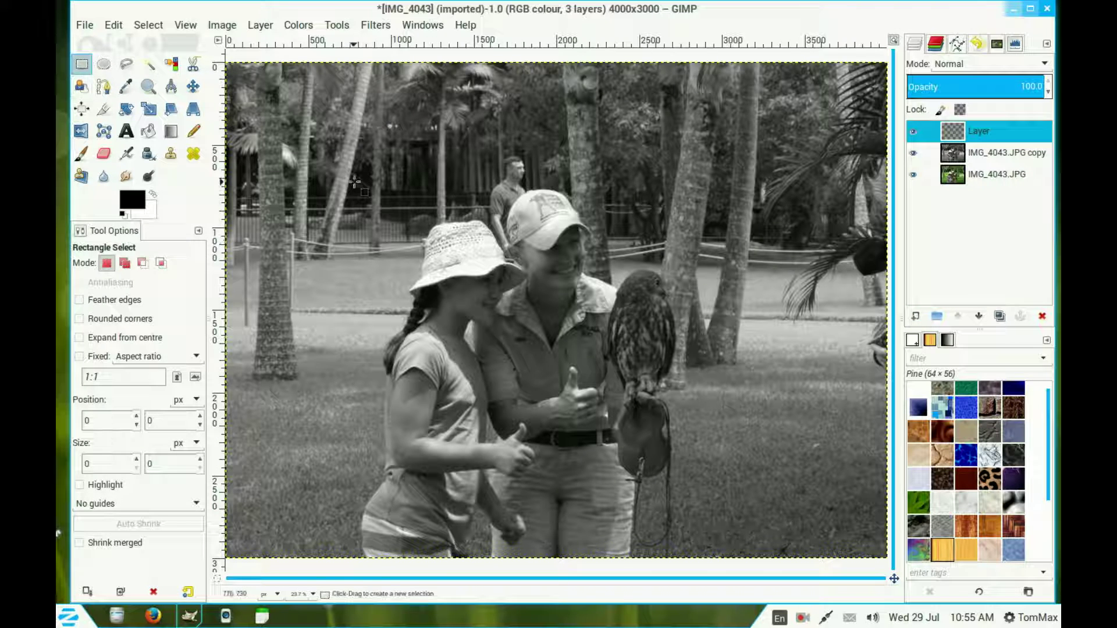
drag(355, 182, 782, 515)
- Convert the rectangle into a 40 px border selection
click(153, 27)
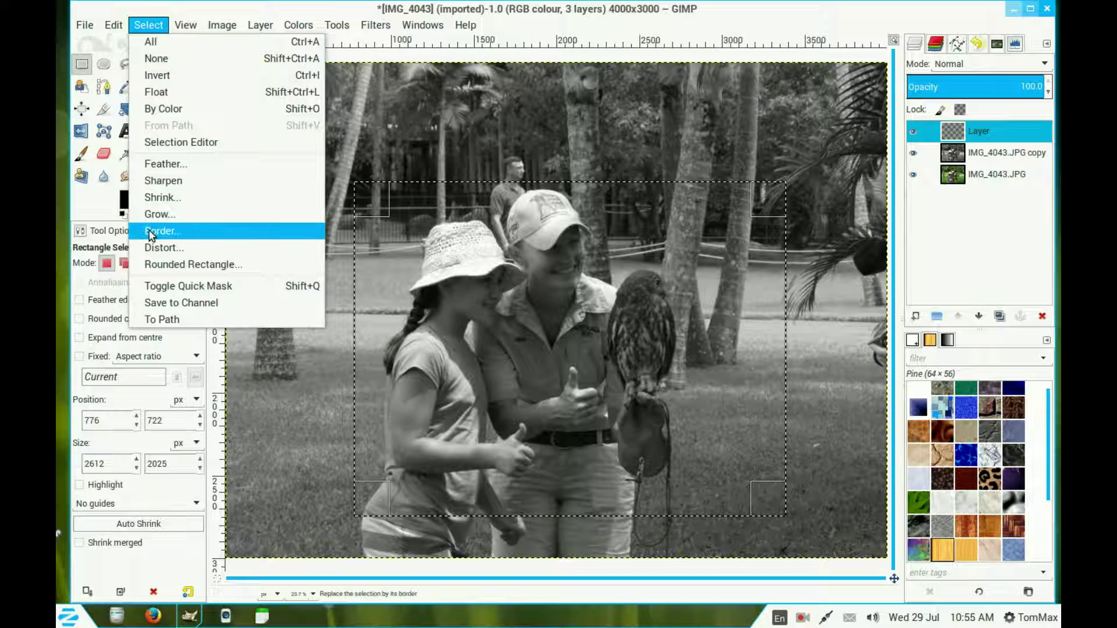
click(150, 233)
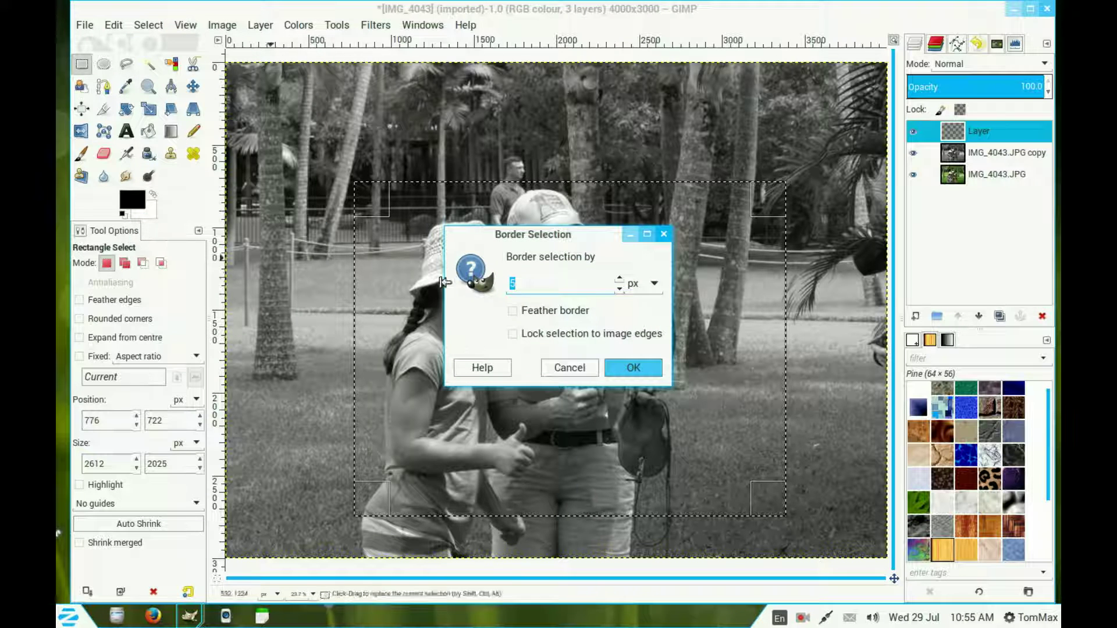
click(620, 279)
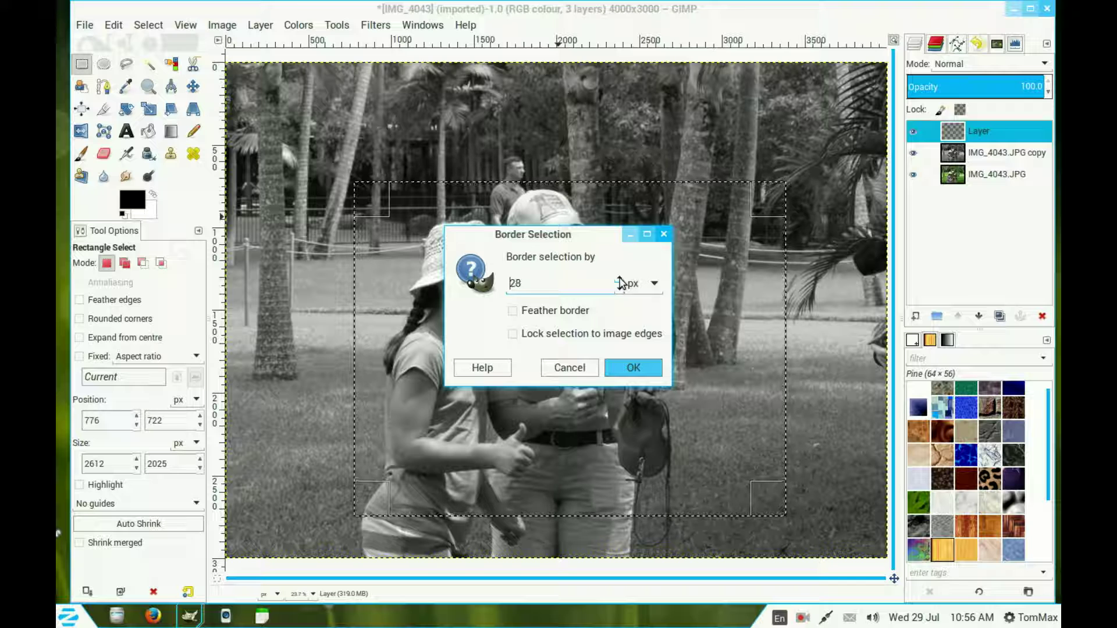
click(644, 373)
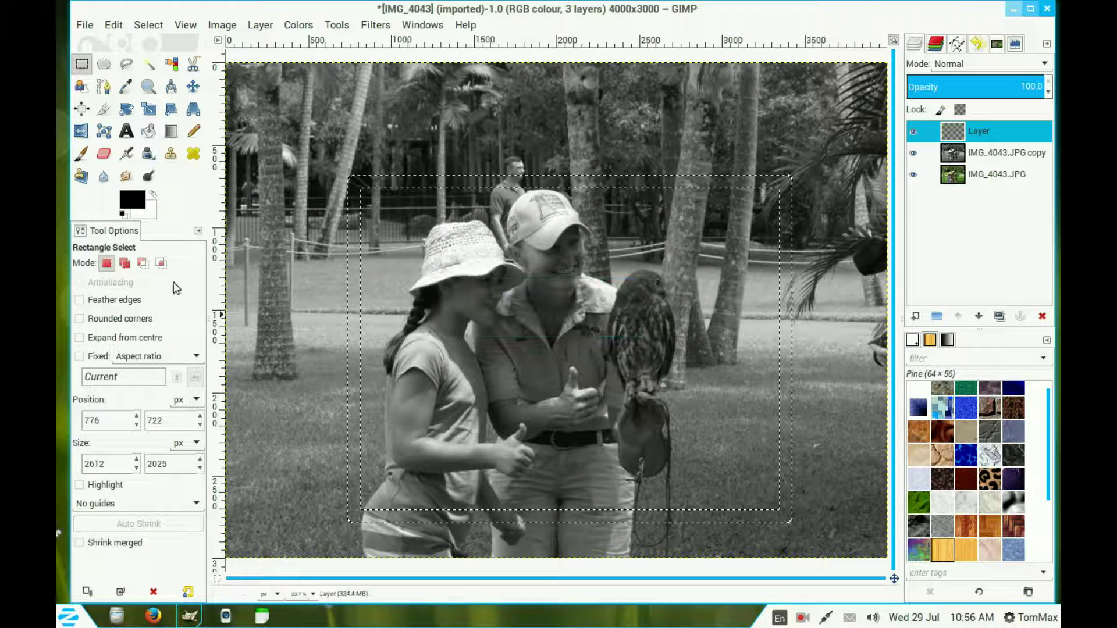
- Fill the border selection with white, then select none
drag(149, 213, 354, 245)
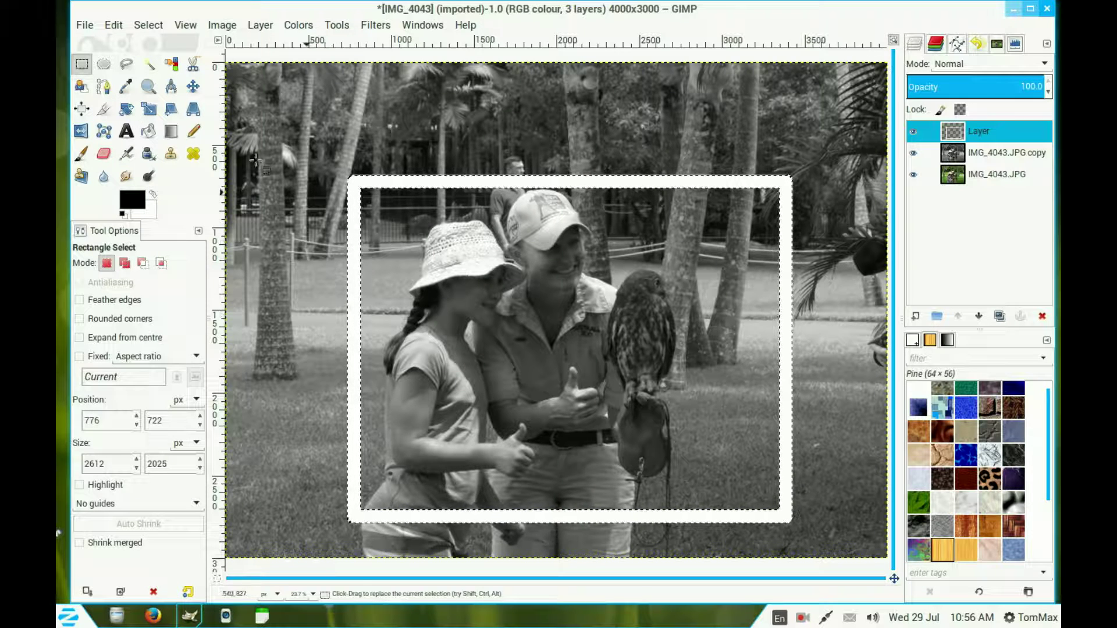
click(147, 25)
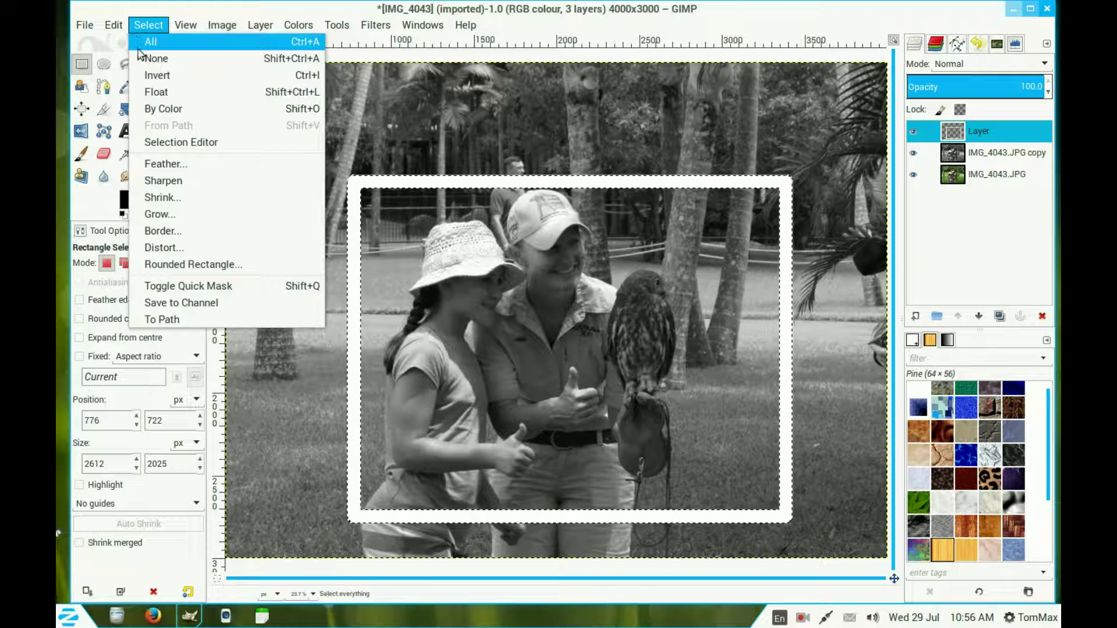
click(153, 58)
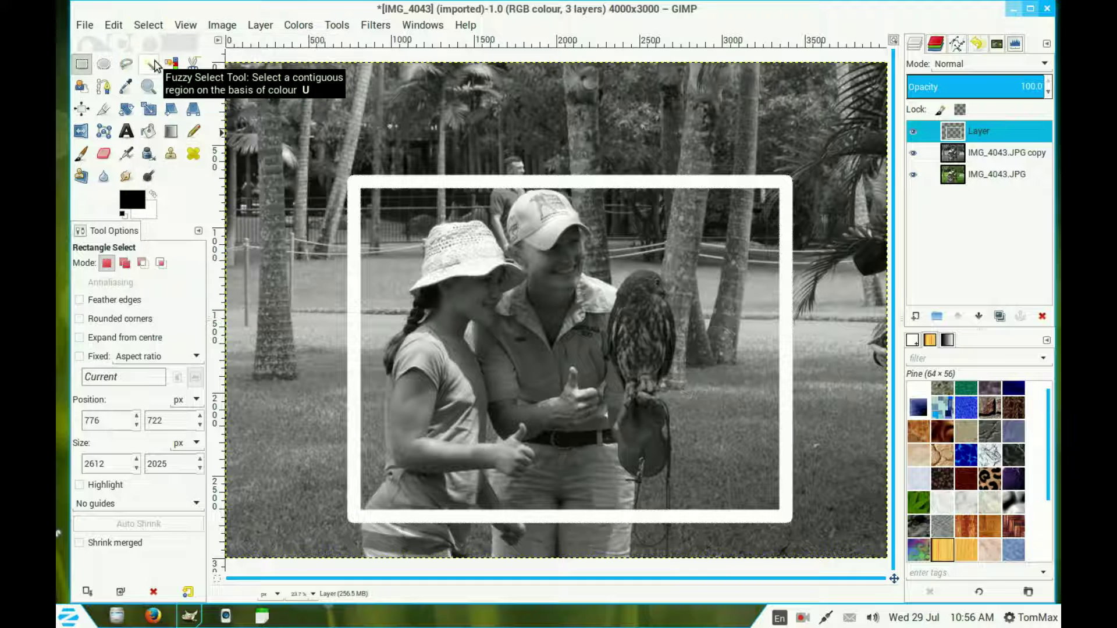
- Rotate the white frame layer by -10 degrees
click(126, 110)
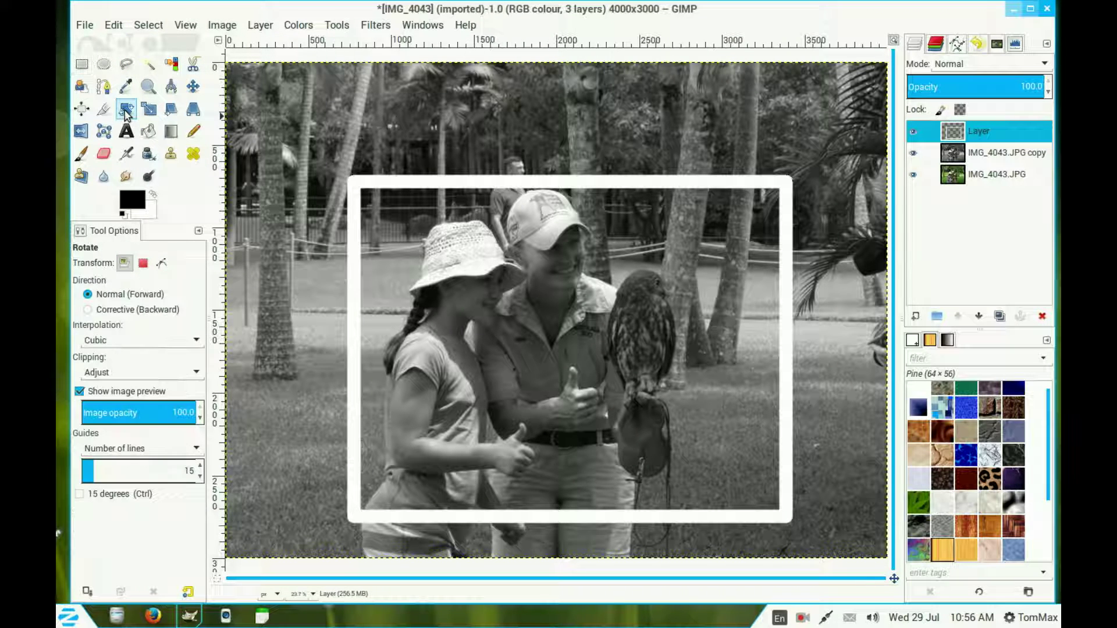
click(503, 242)
text(-10.0)
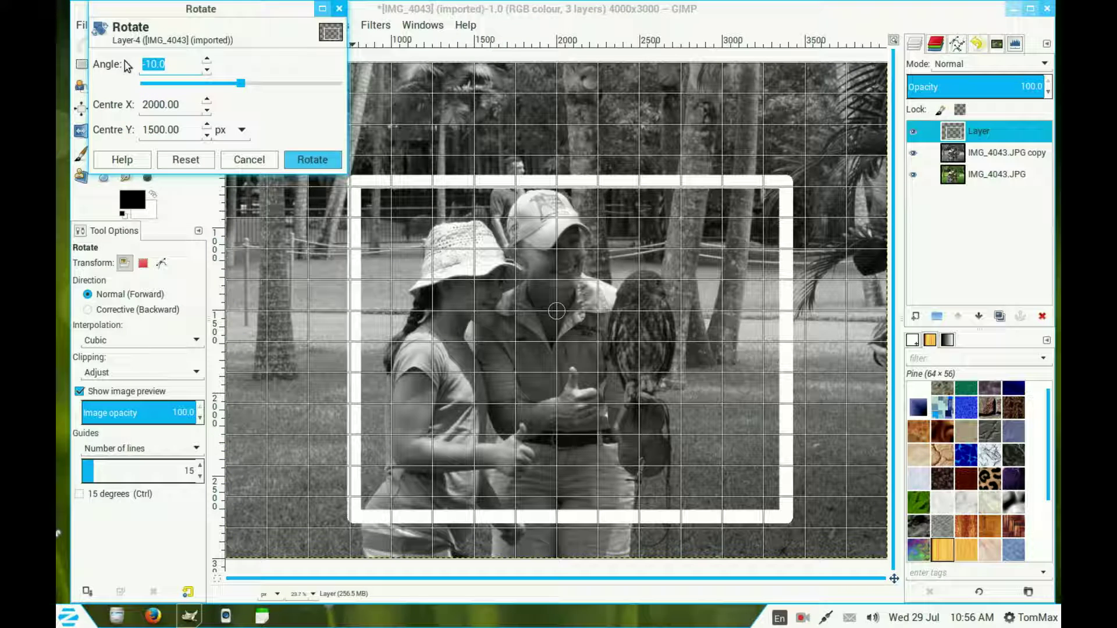
text(-1)
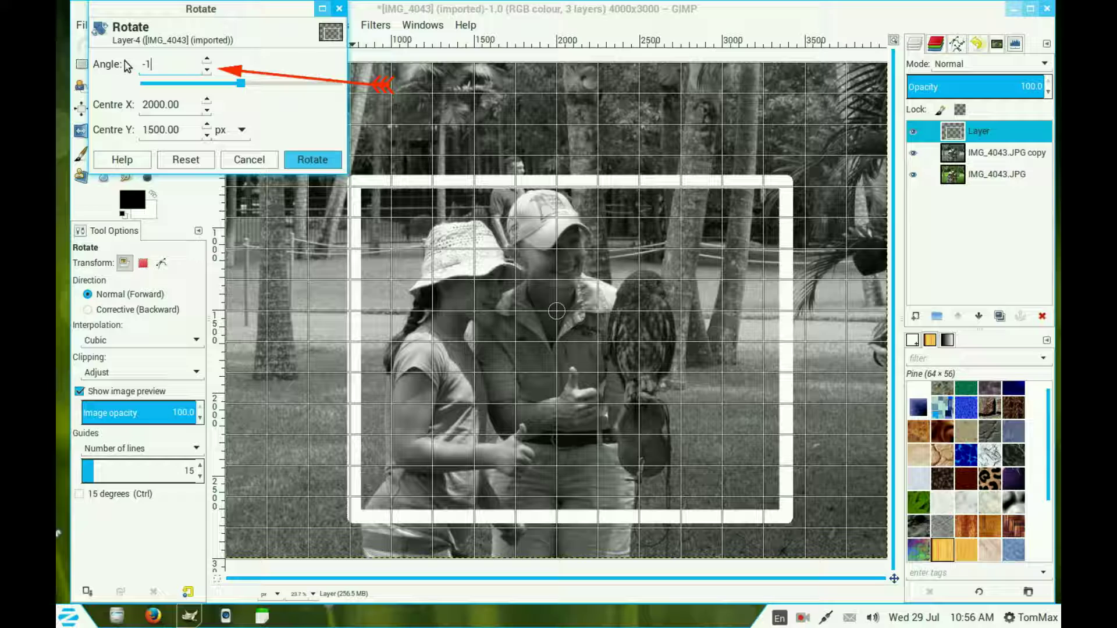
text(0.)
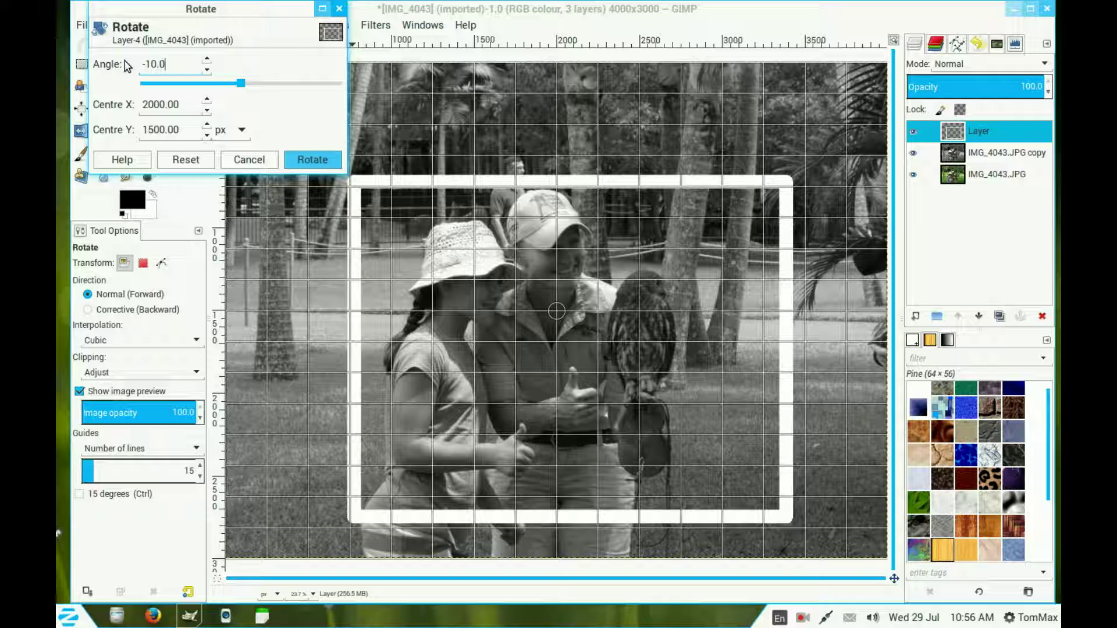
click(314, 159)
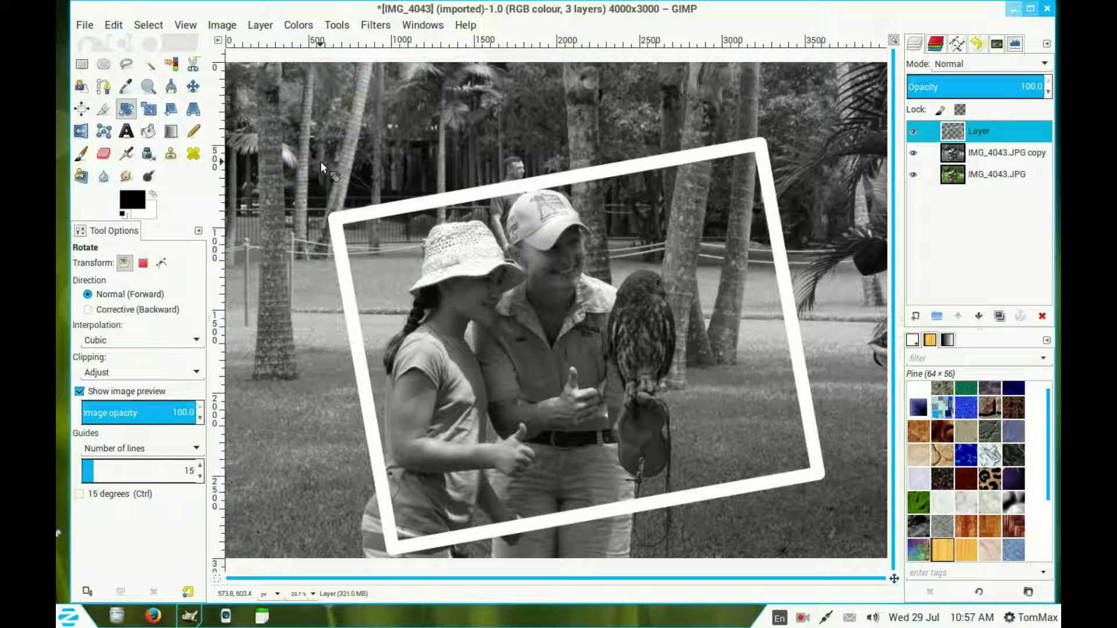
- Fuzzy-select inside the frame, merge the frame down, and delete the greyscale to reveal colour
click(150, 62)
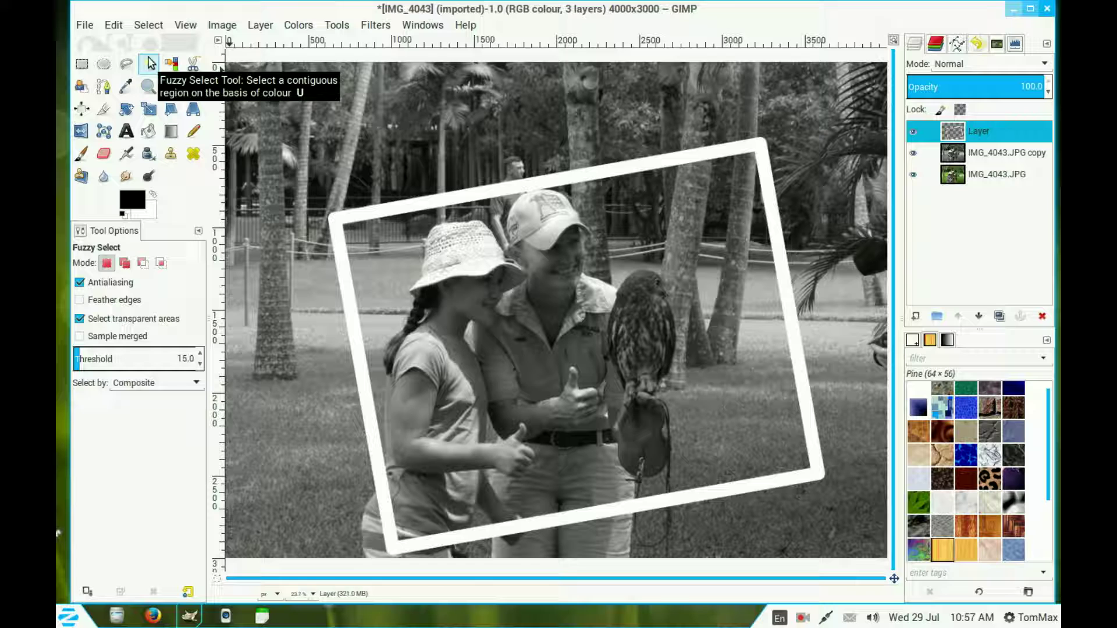
click(547, 297)
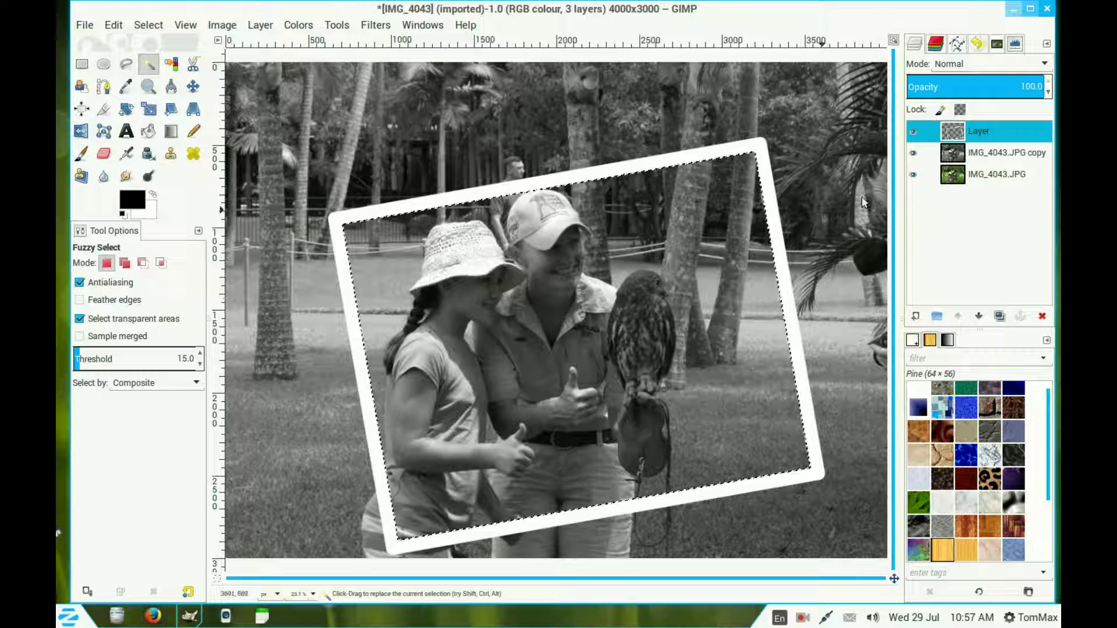
right_click(971, 132)
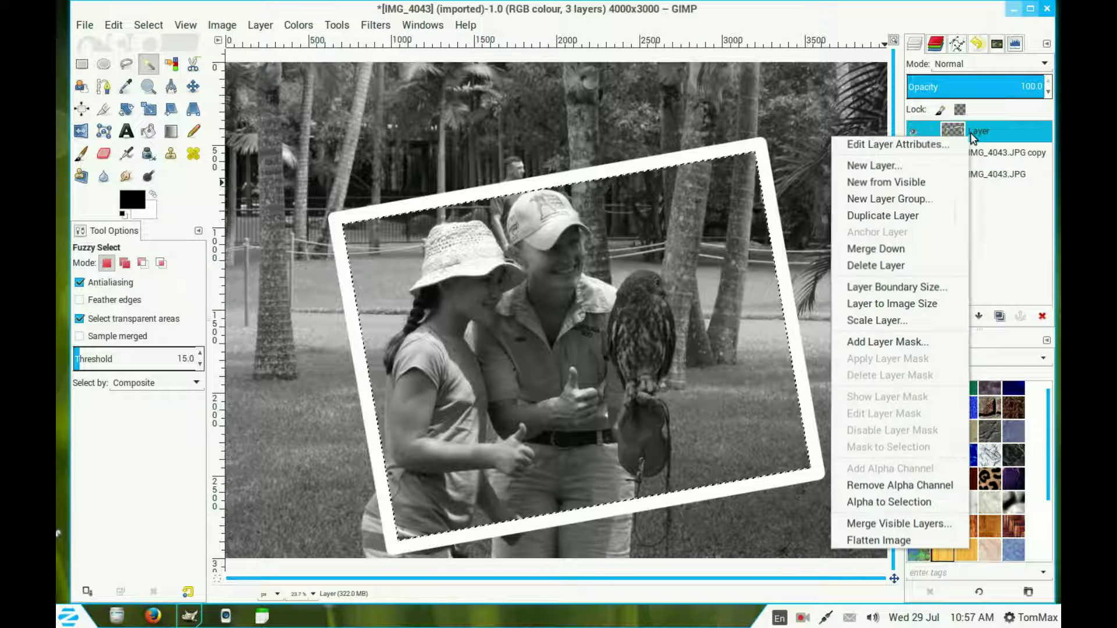
click(933, 248)
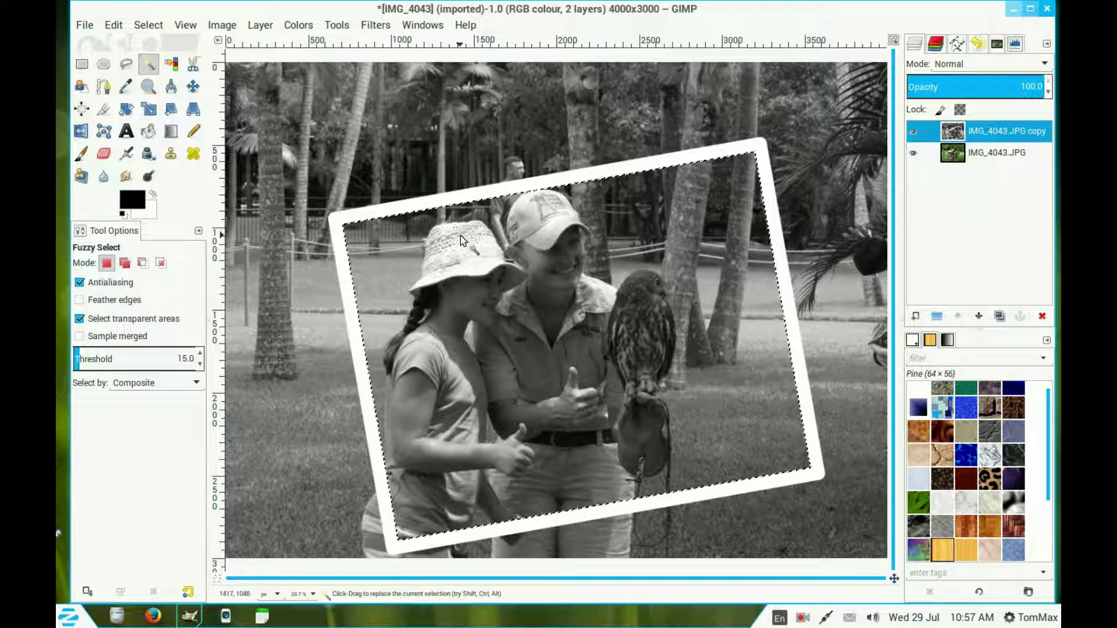
key(Delete)
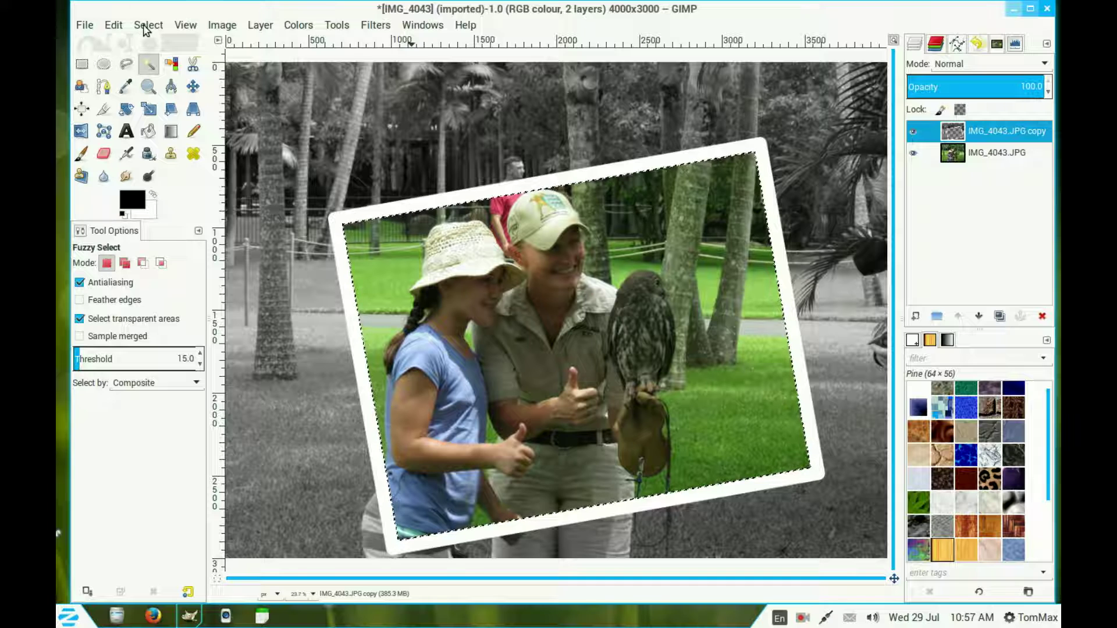
- Clear the selection and pick the Text tool
click(147, 25)
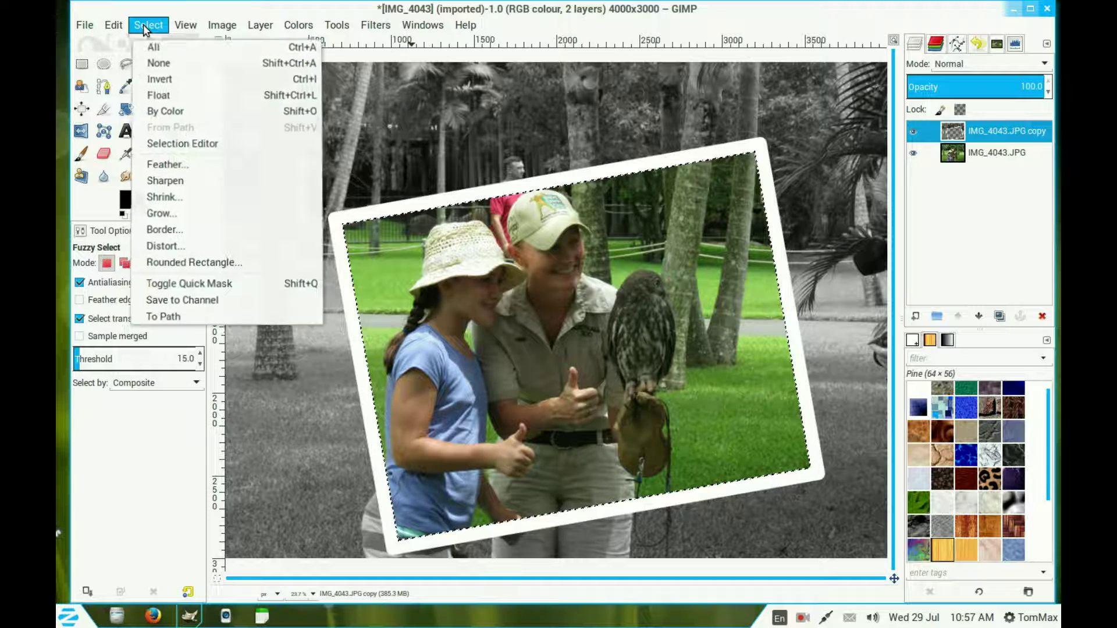
click(159, 63)
click(126, 131)
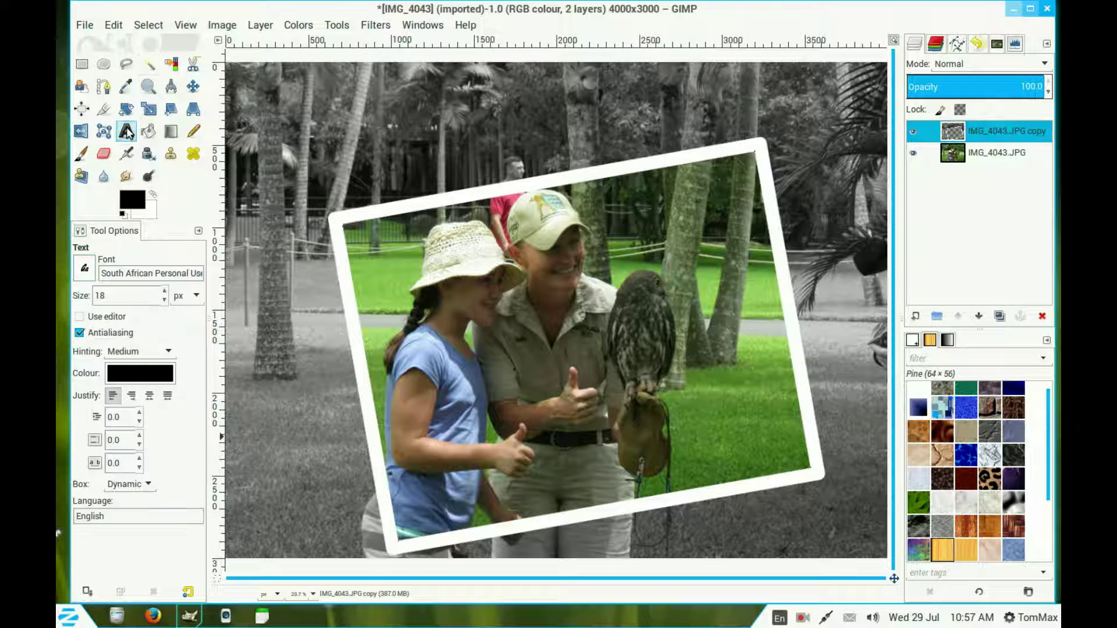
- Set the text tool to the South African font, size 320, in red
click(91, 277)
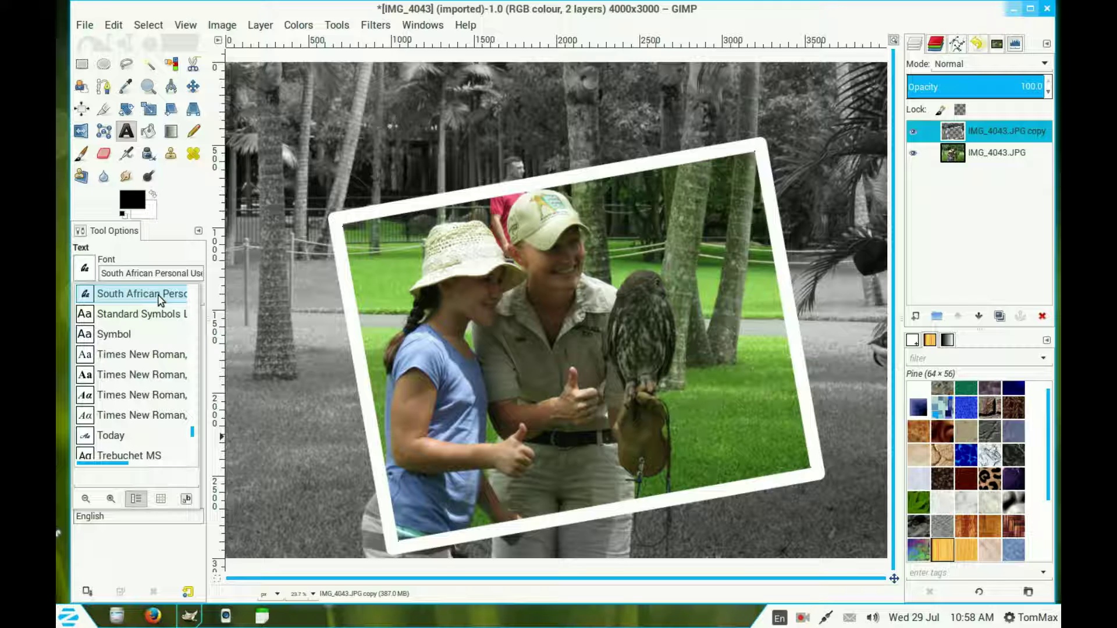
click(308, 172)
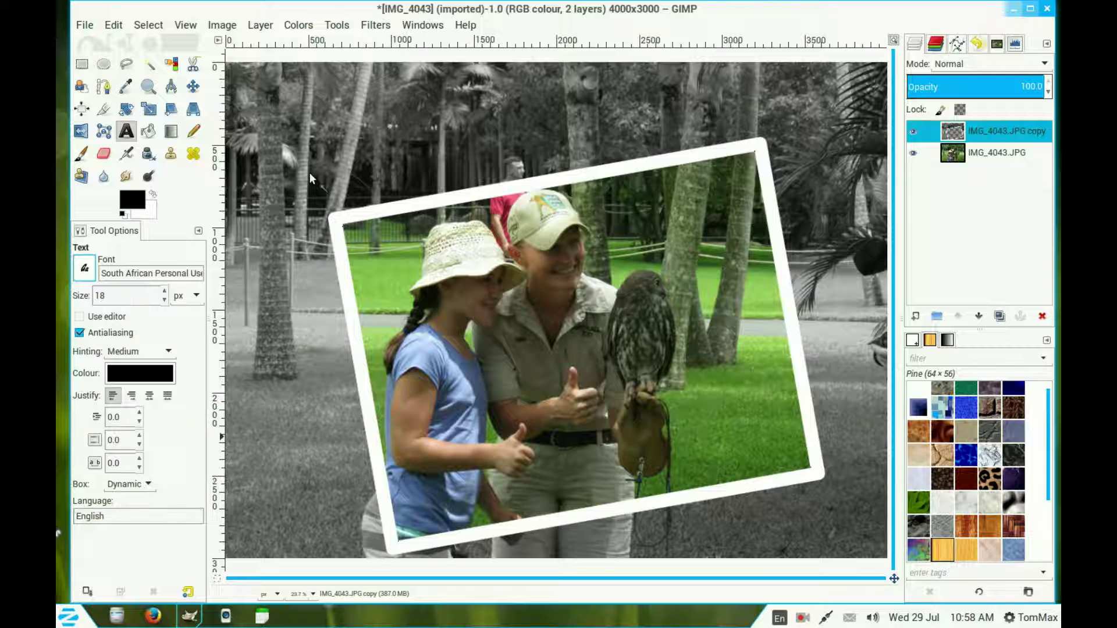
click(166, 300)
text(320)
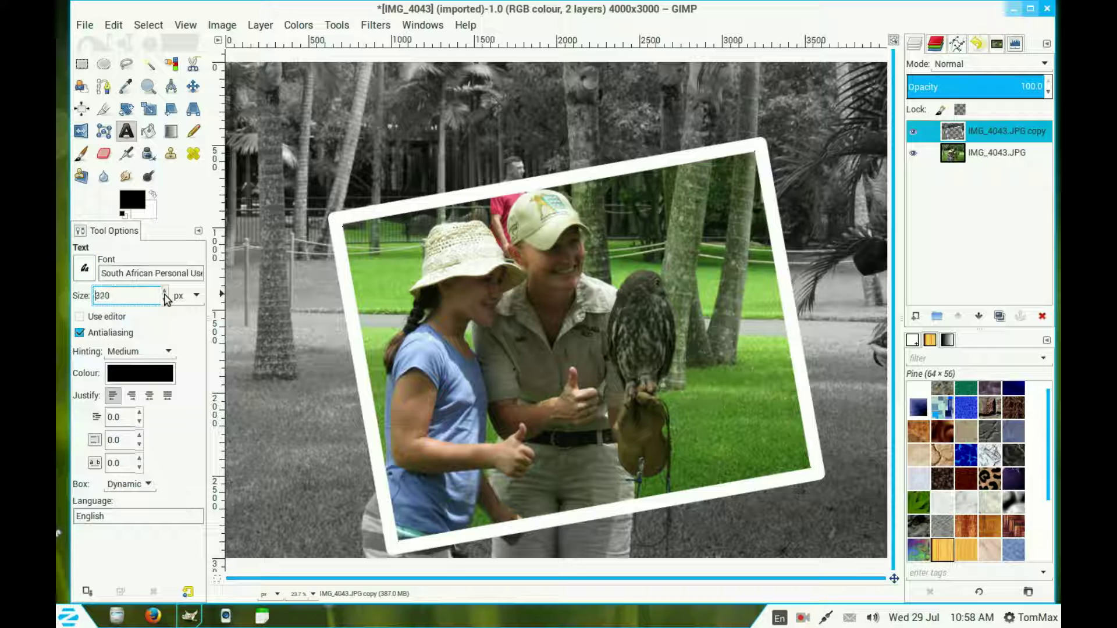
click(139, 375)
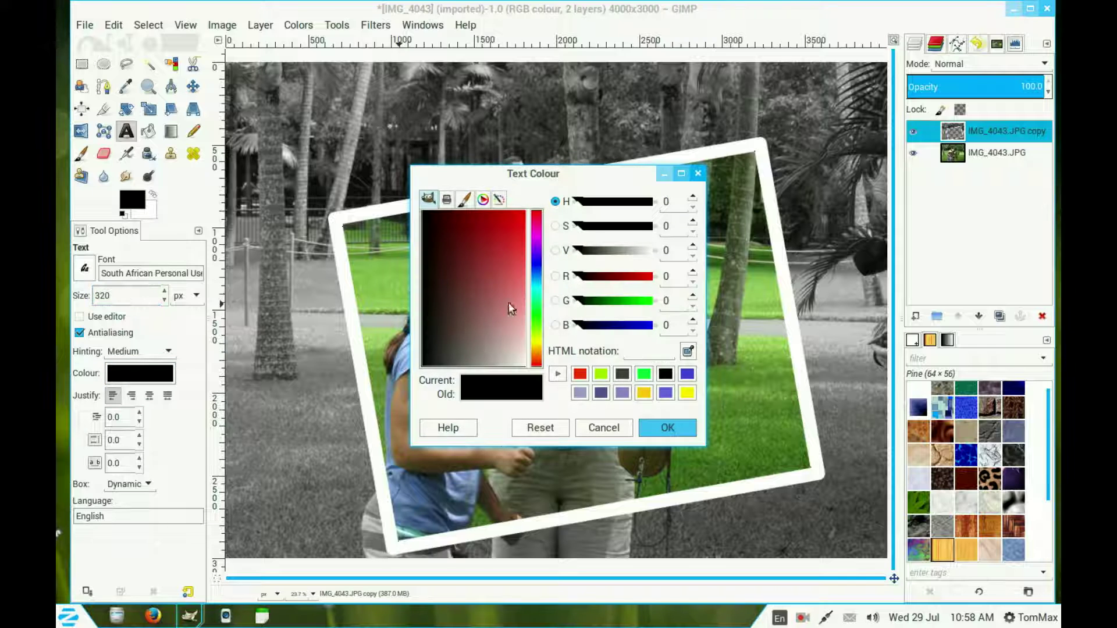
click(580, 374)
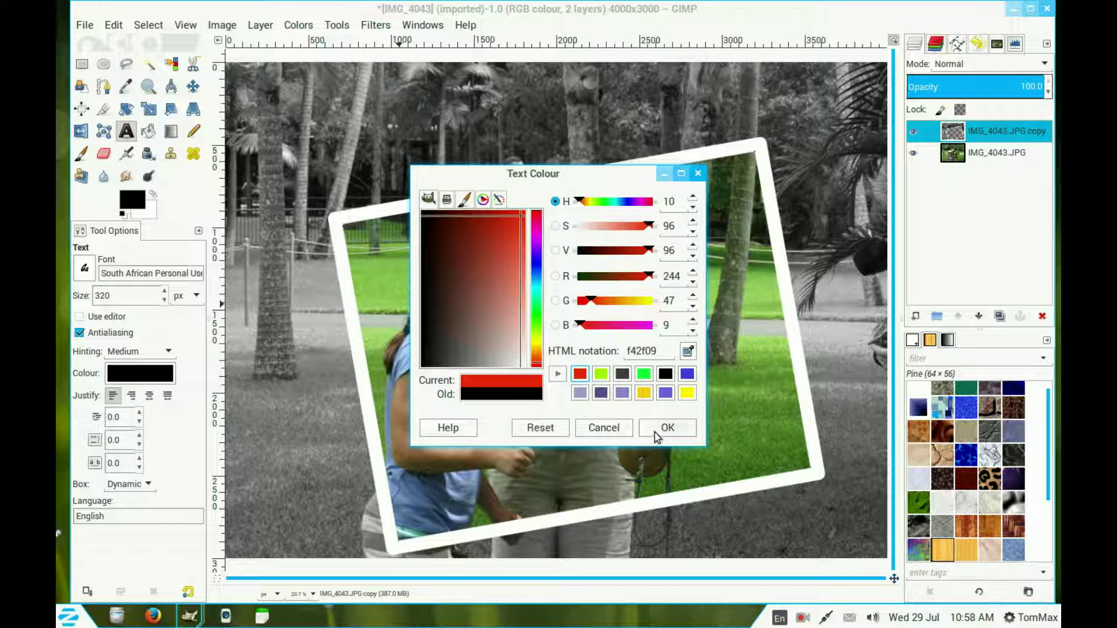
click(658, 430)
- Type 'Queensland Holiday' near the upper left and adjust its size to 543 px
click(353, 166)
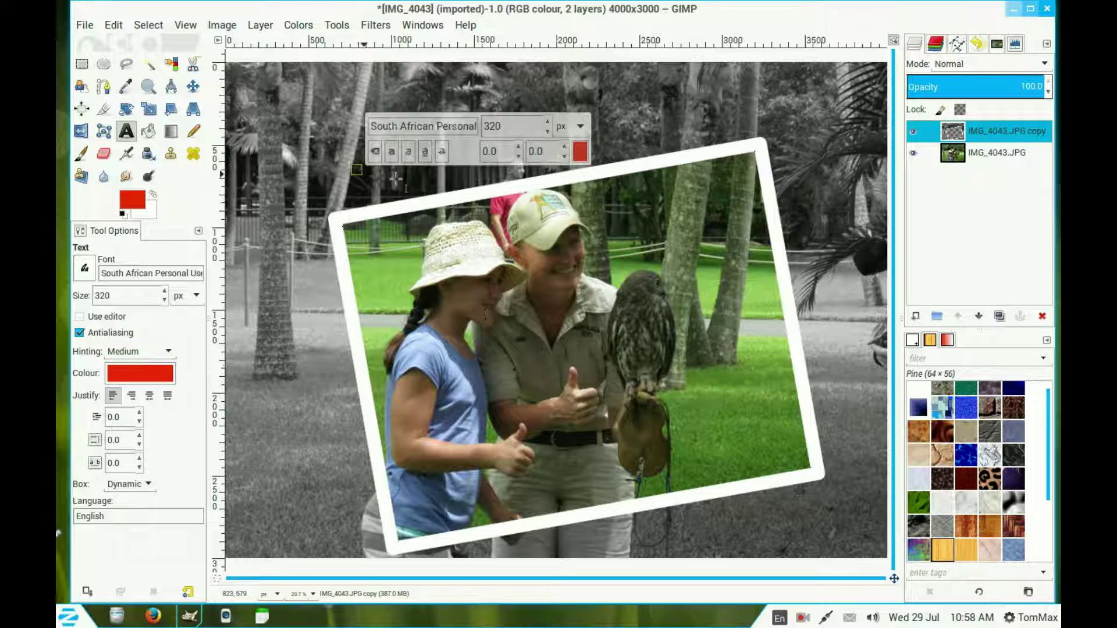
text(uee)
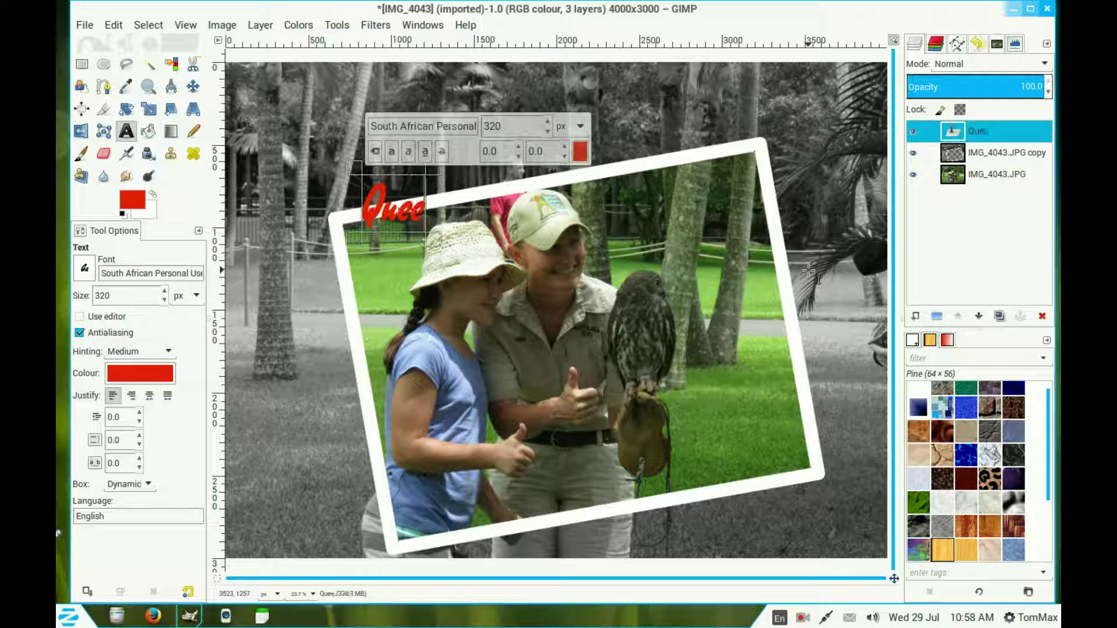
text(nsland Holiday)
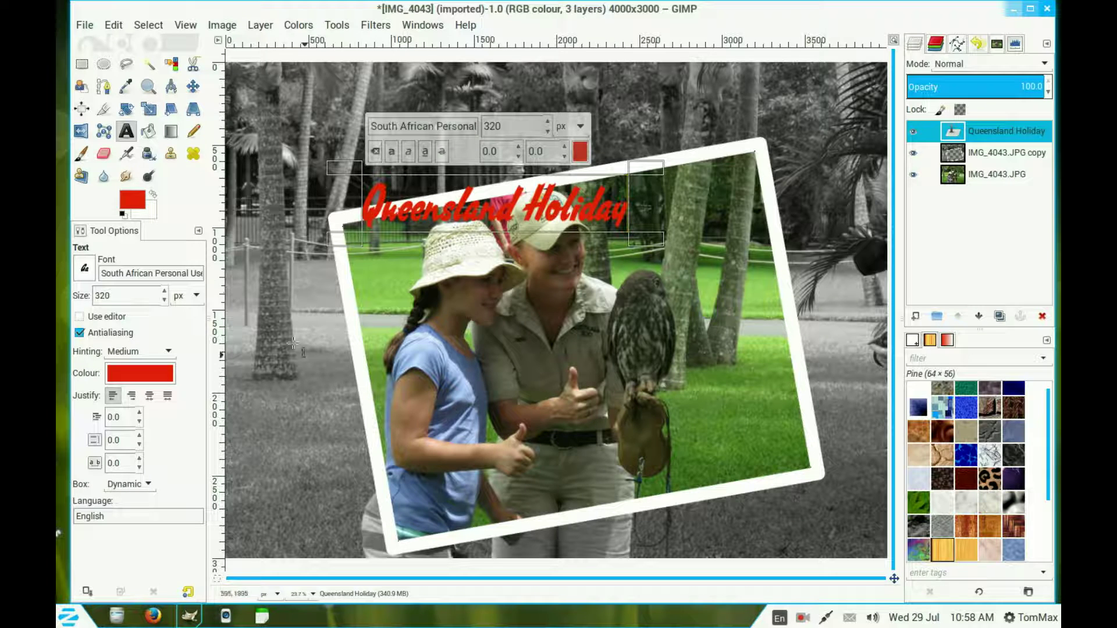
click(165, 292)
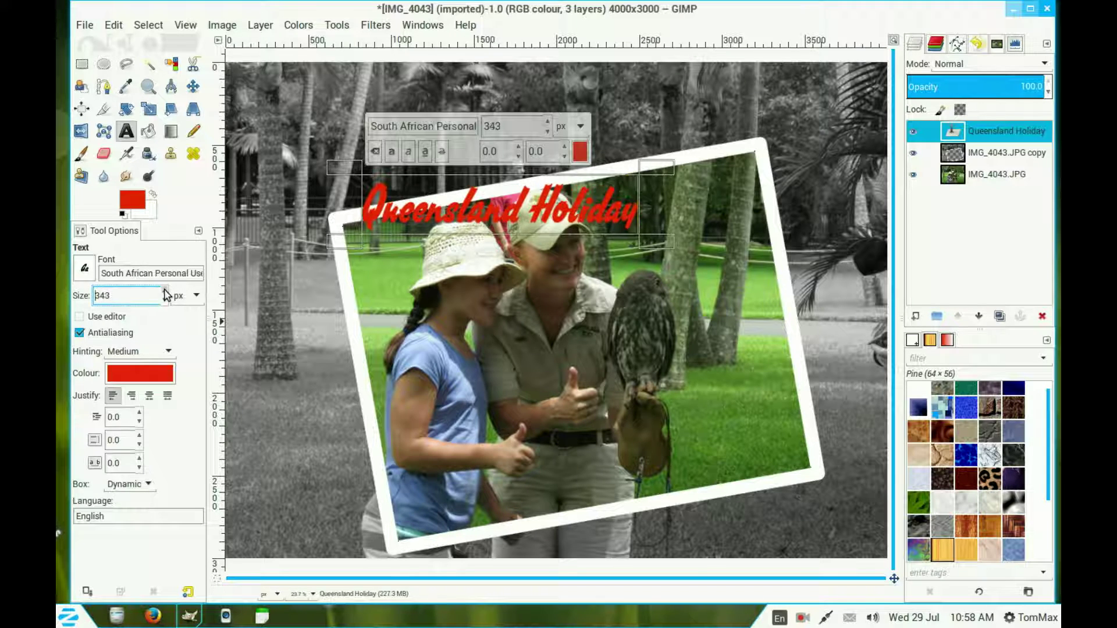
click(166, 292)
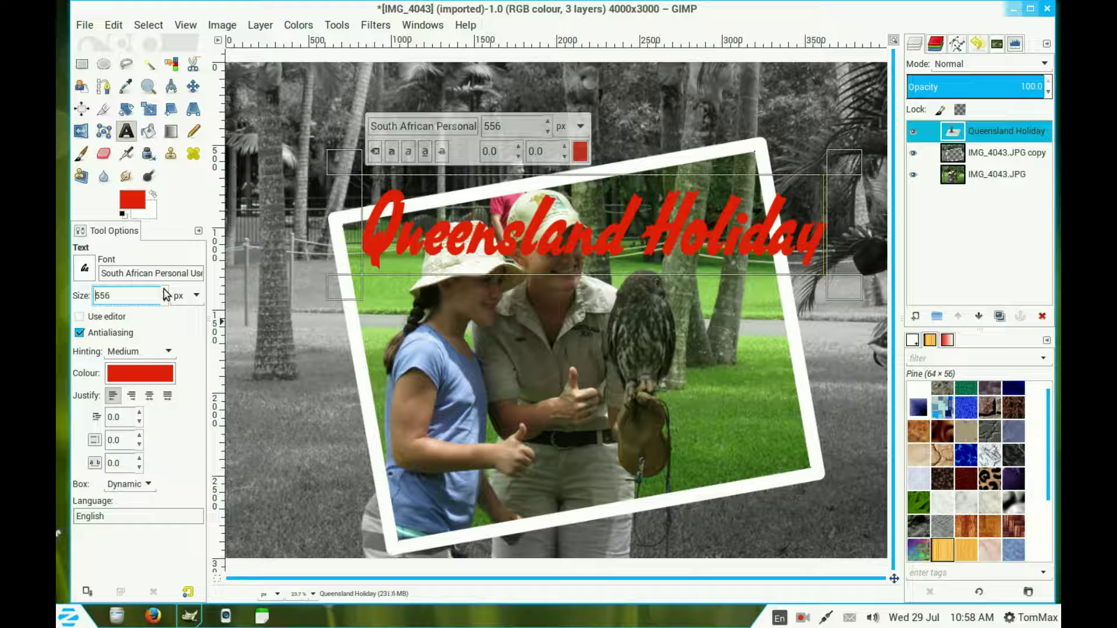
click(165, 301)
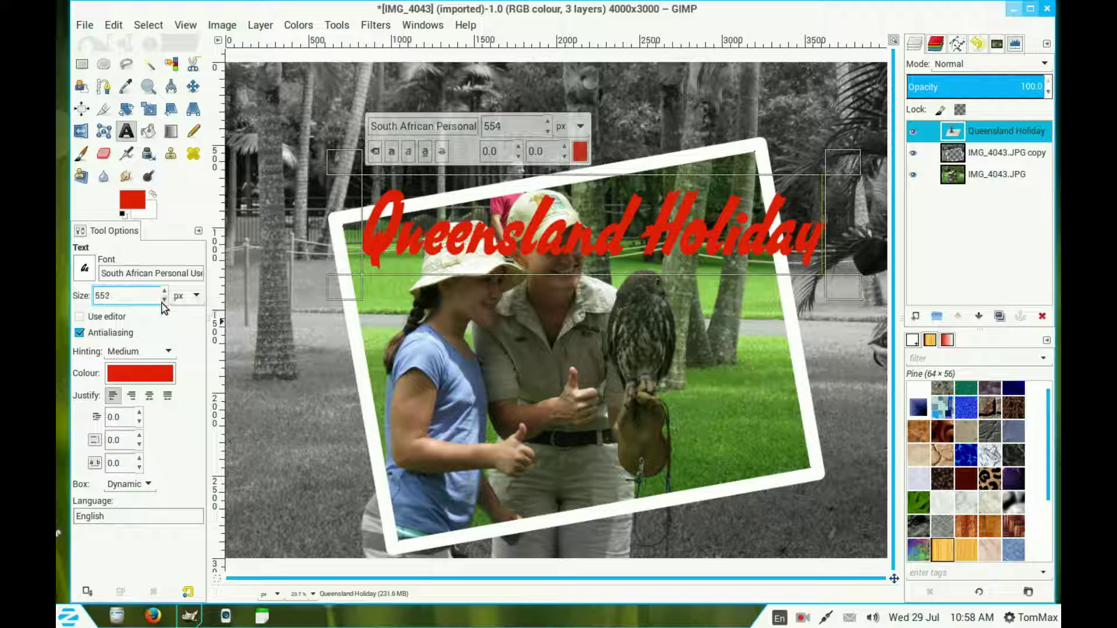
click(164, 301)
click(957, 131)
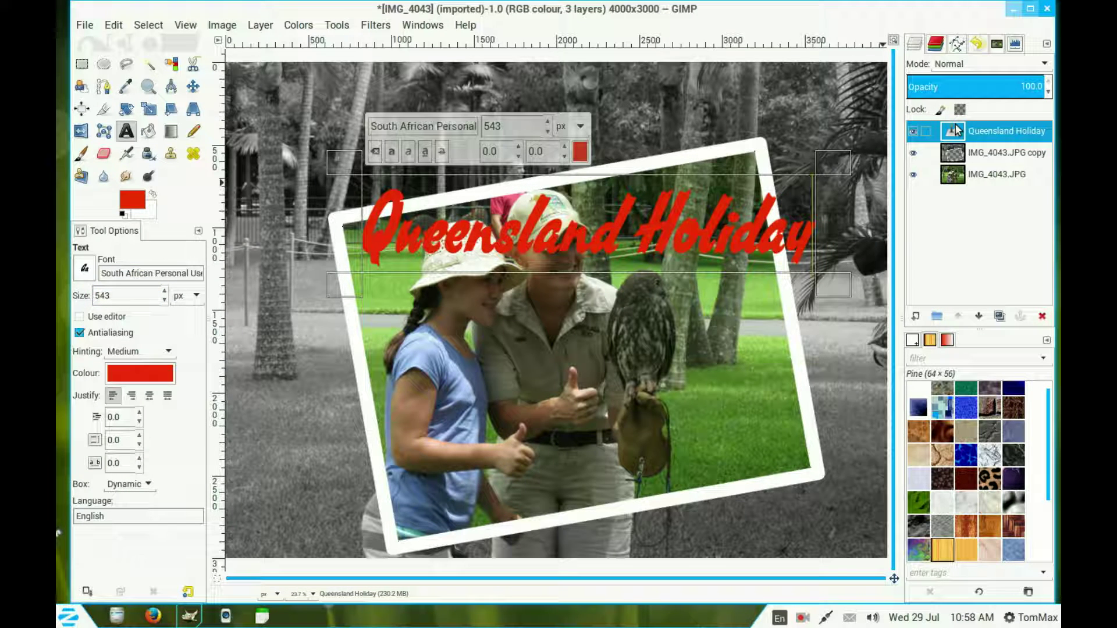
- Select the title lettering's shape via Alpha to Selection and reset colours to black and white
right_click(957, 130)
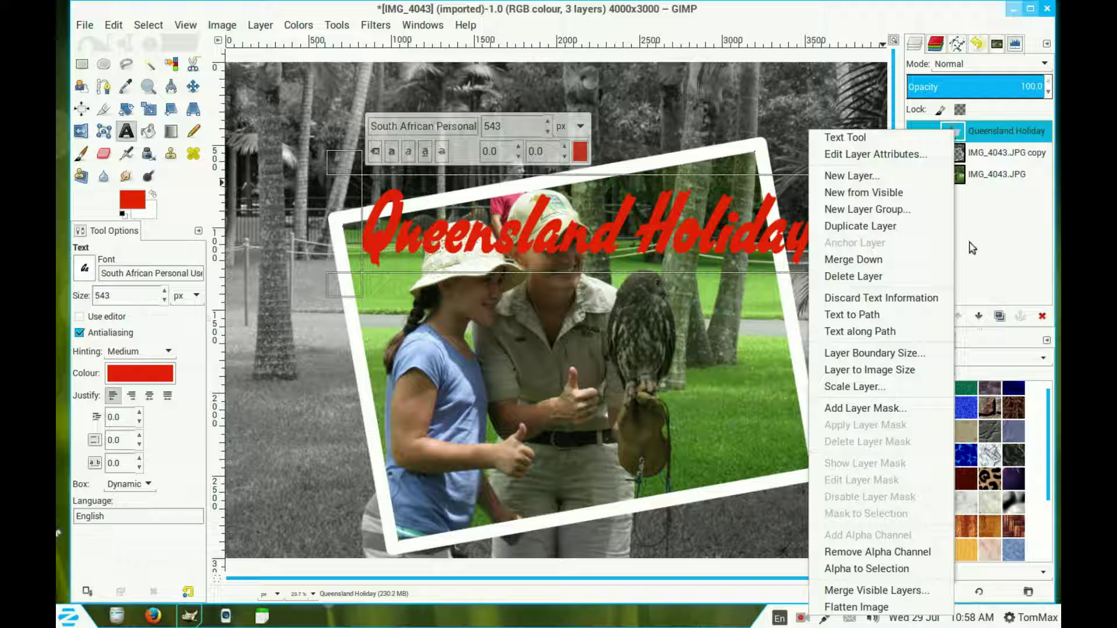
click(903, 573)
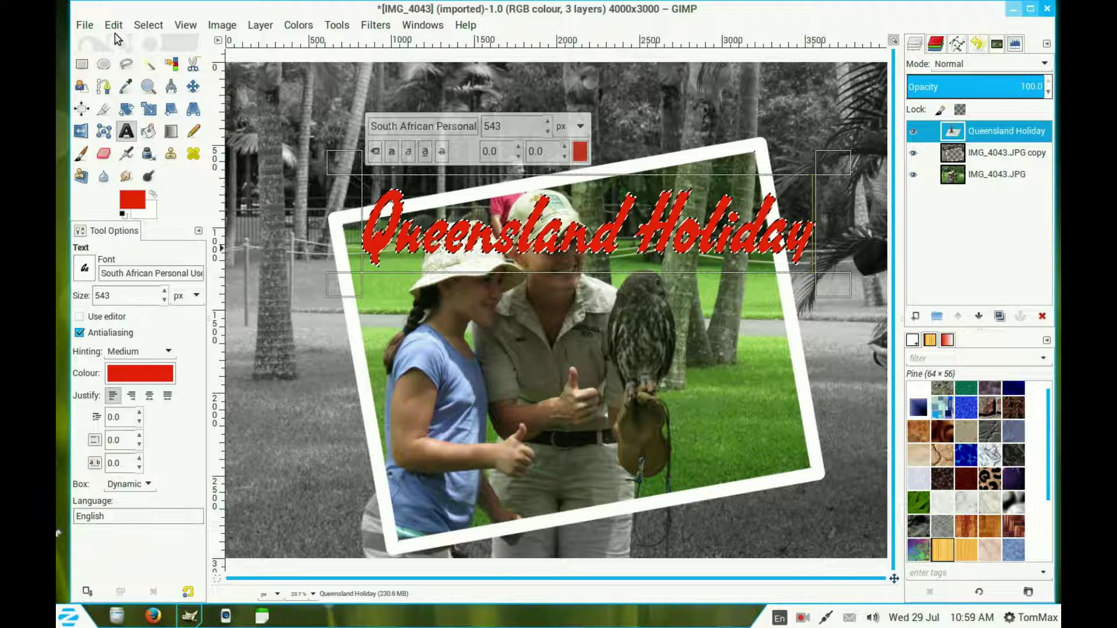
click(122, 214)
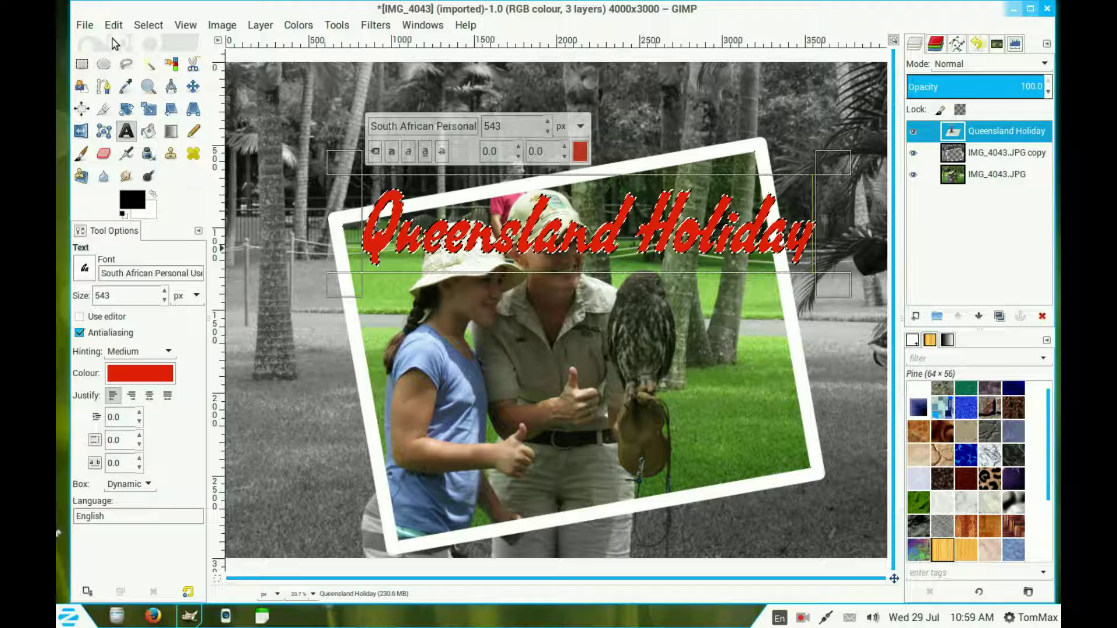
- Stroke the lettering selection with a 3 px black line
click(113, 24)
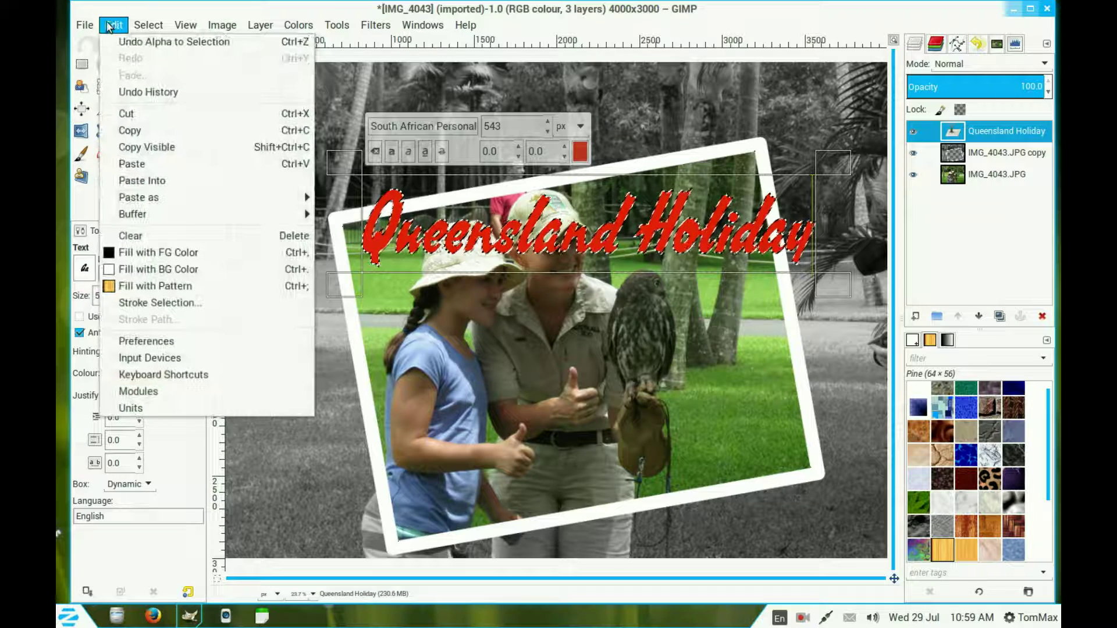
click(138, 300)
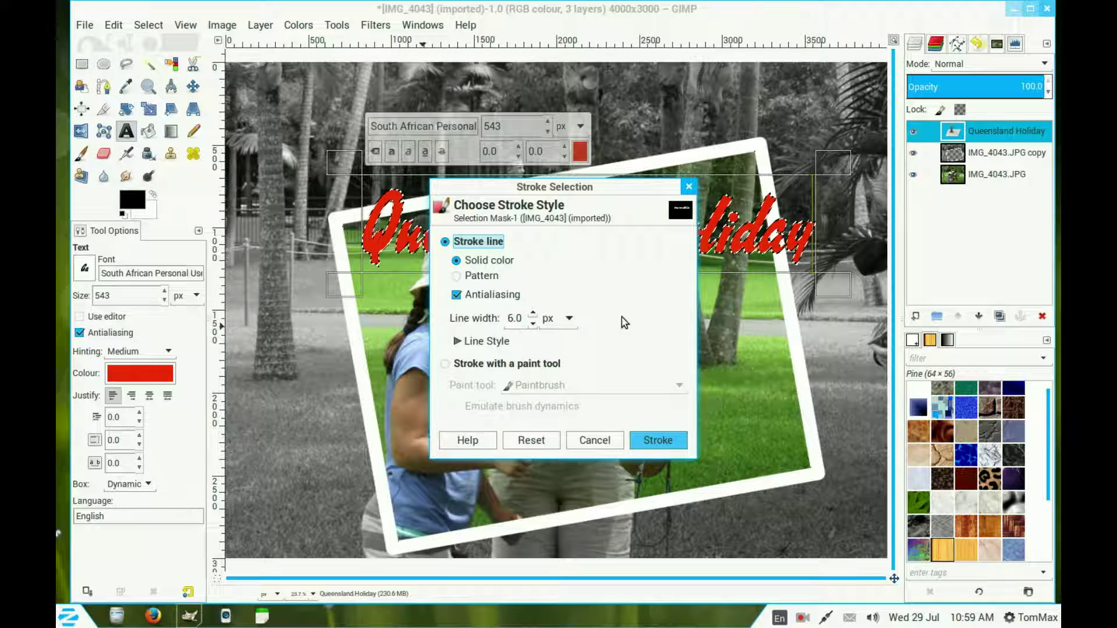
click(533, 325)
click(533, 325)
click(533, 324)
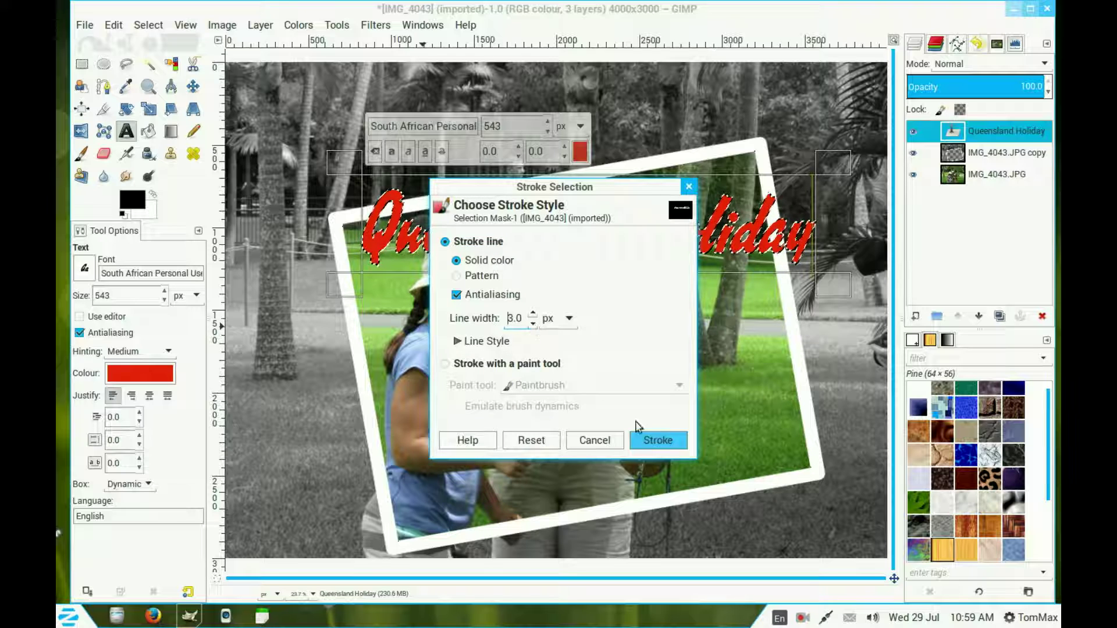
click(662, 446)
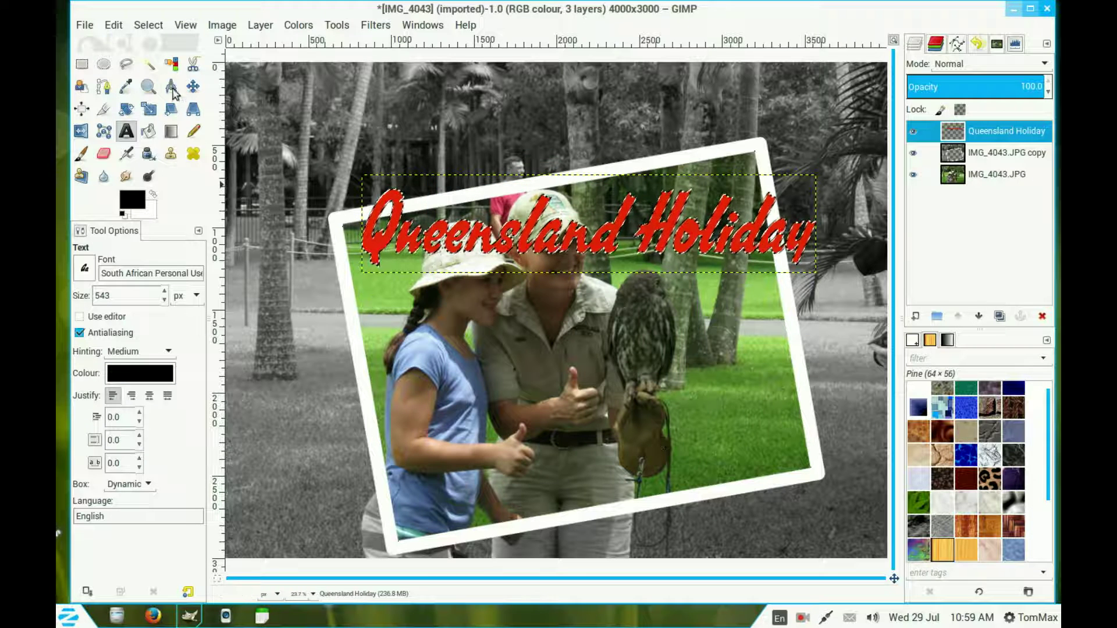
- Deselect and rotate the 'Queensland Holiday' layer by -10 degrees
click(149, 26)
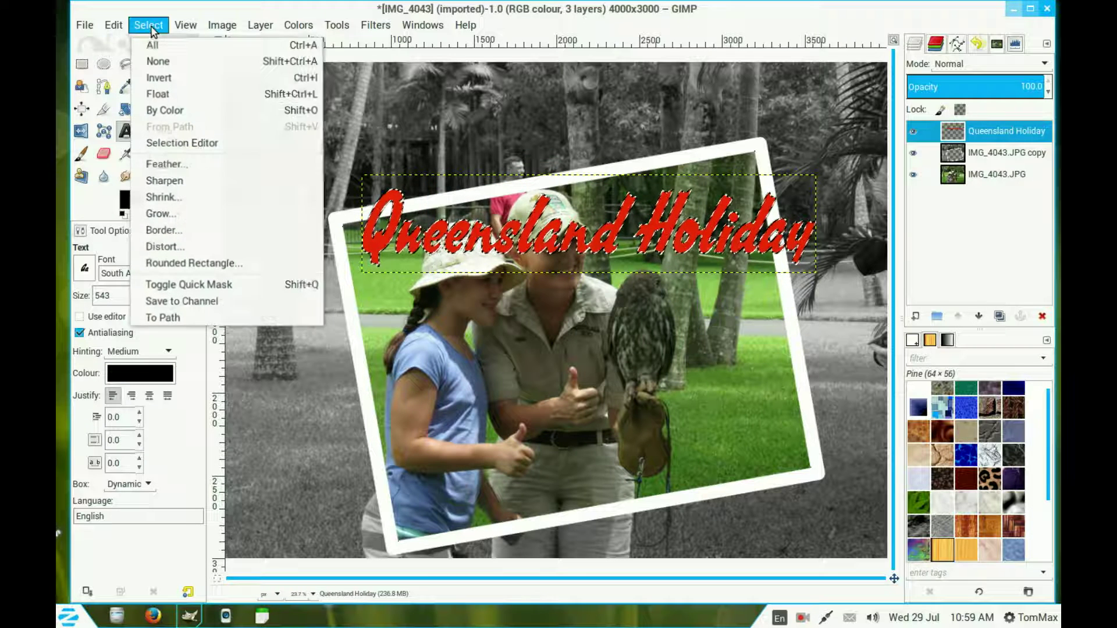
click(157, 59)
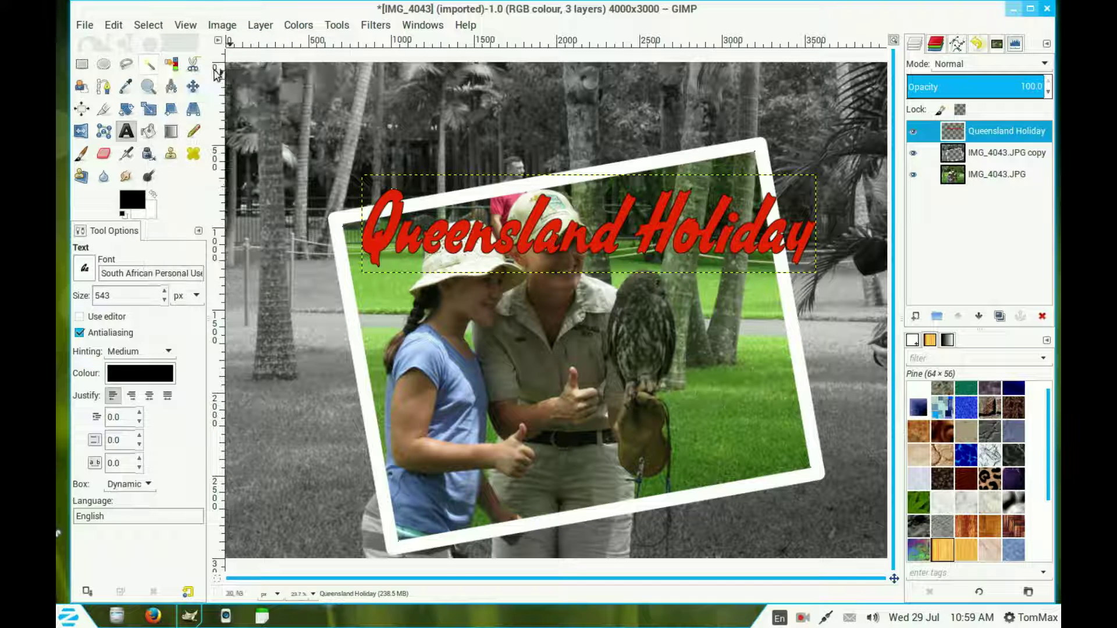
click(129, 111)
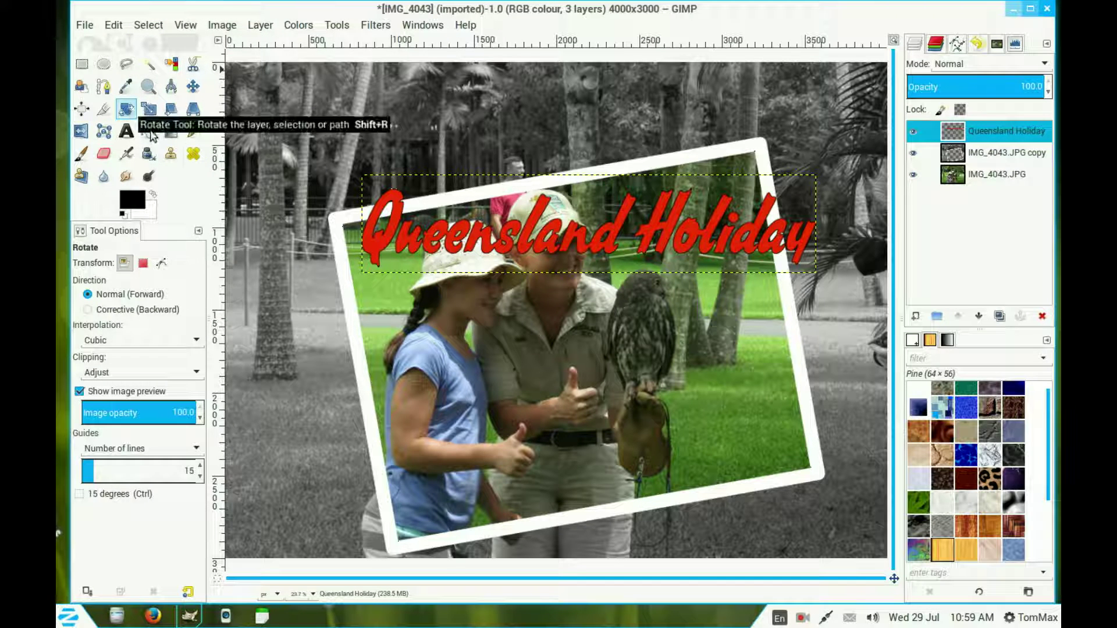
click(467, 189)
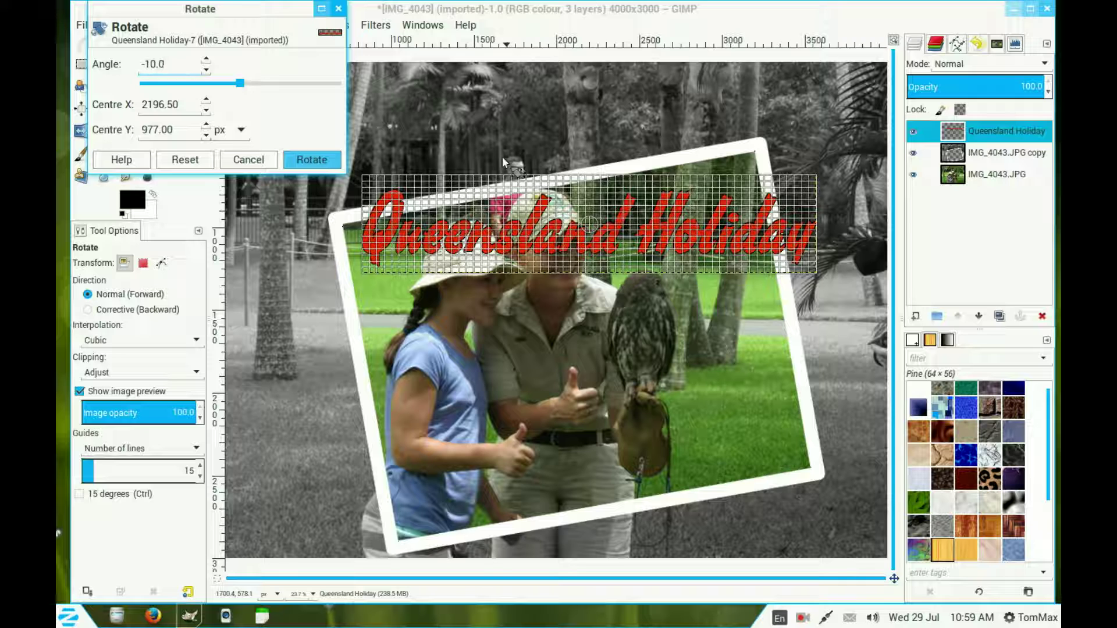
click(320, 160)
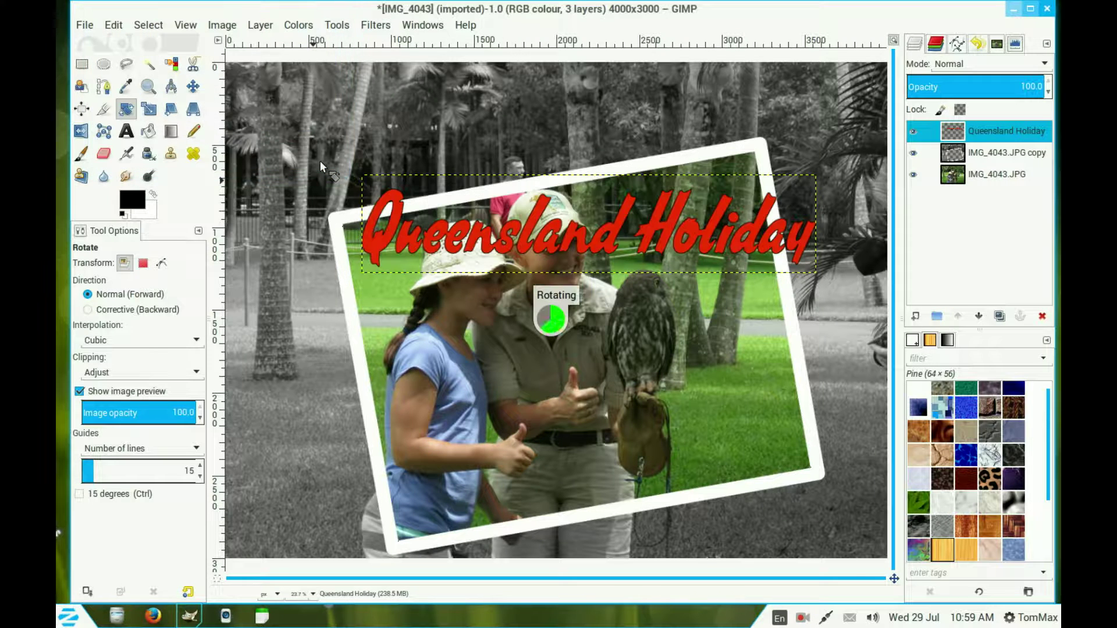
- Move the title layer up over the frame's top edge, then flatten the image
click(197, 93)
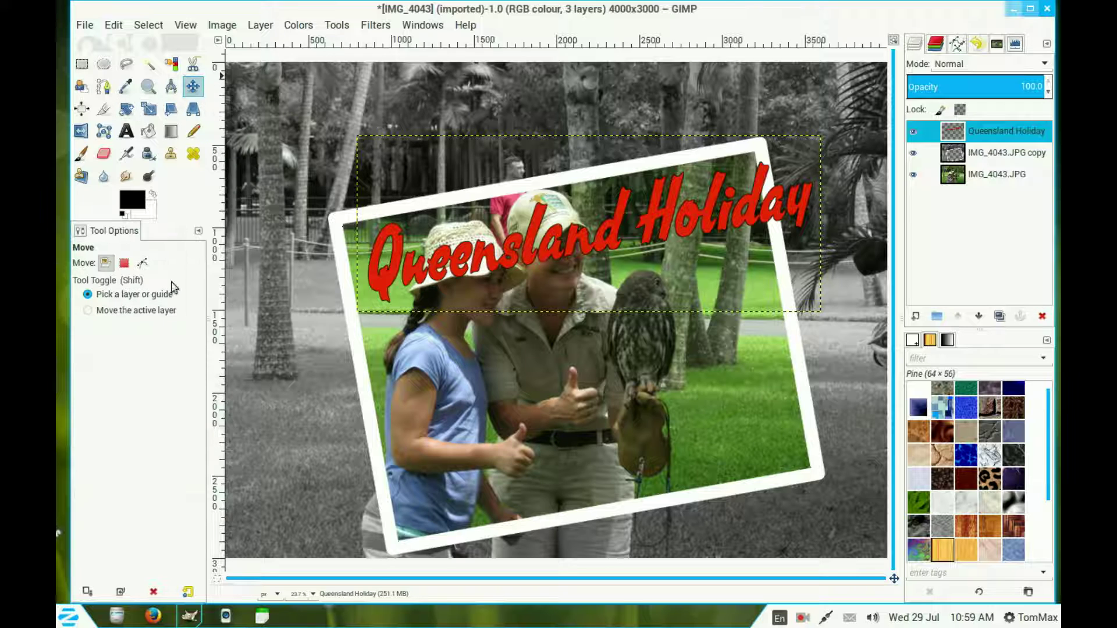
click(103, 313)
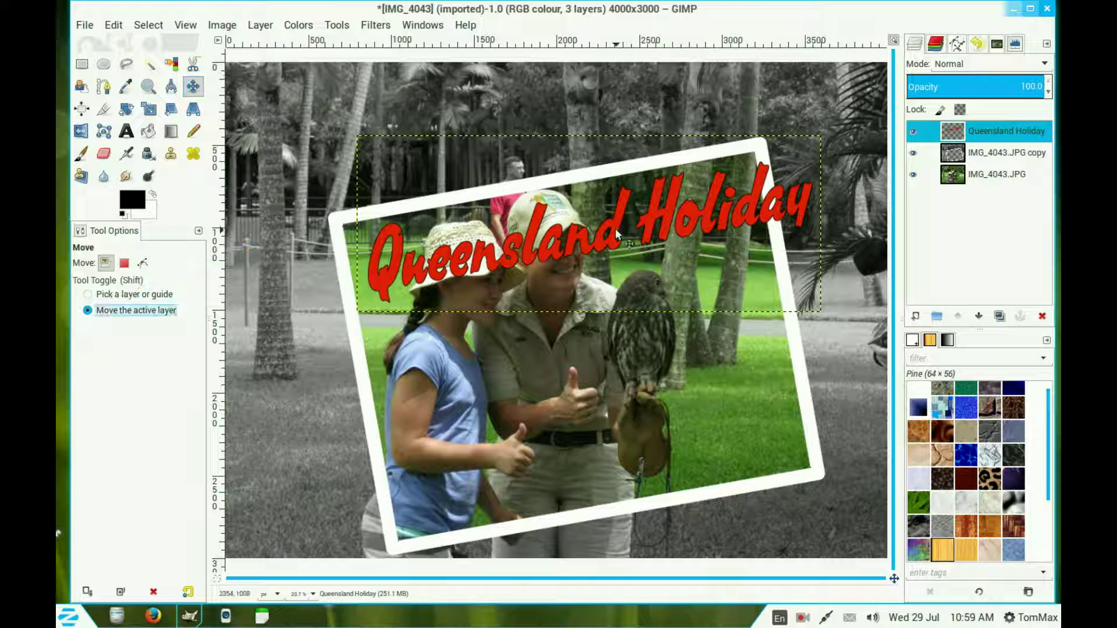
drag(615, 228, 581, 148)
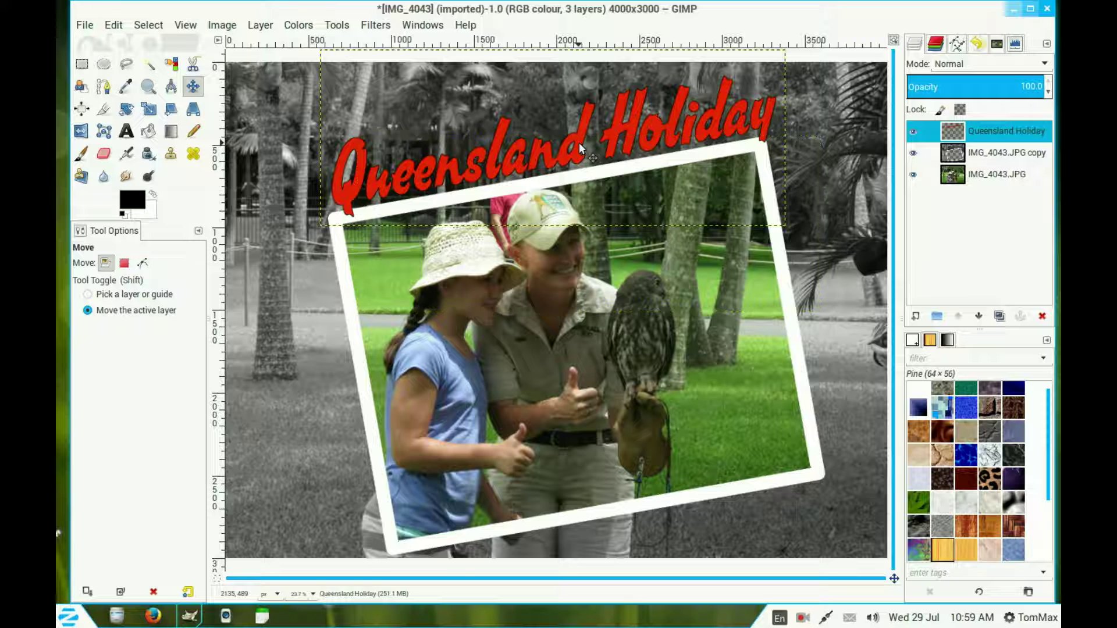
right_click(957, 139)
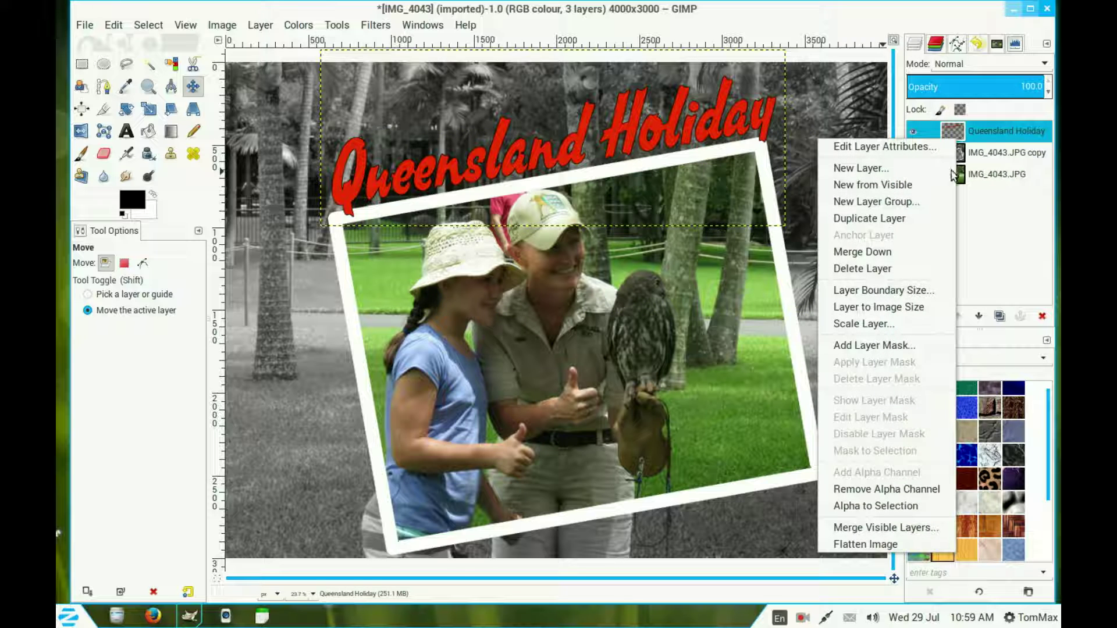
click(914, 547)
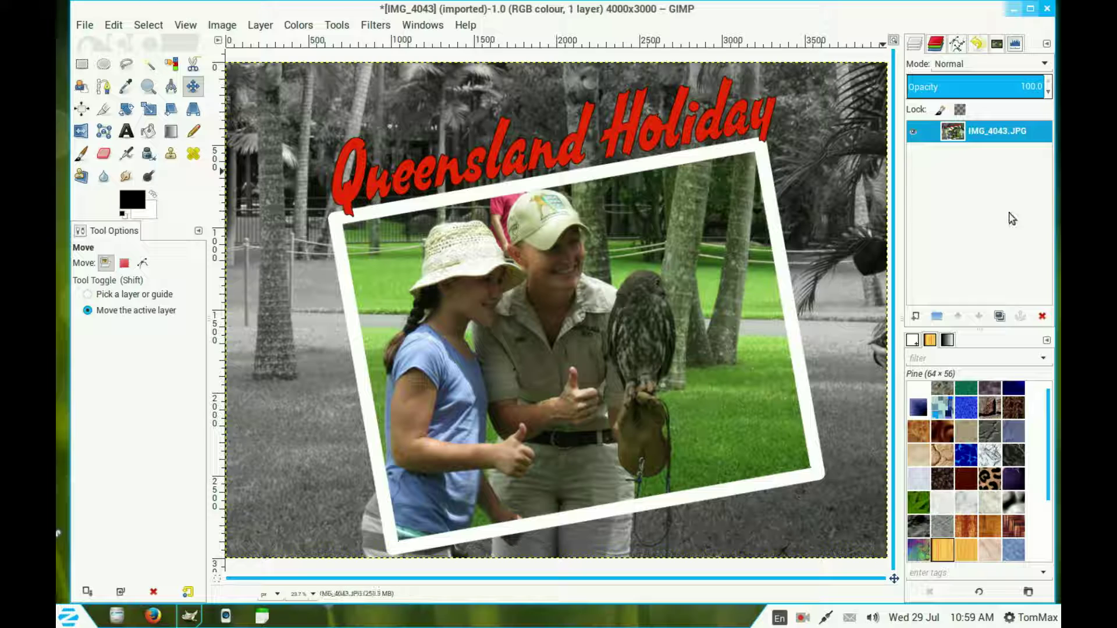